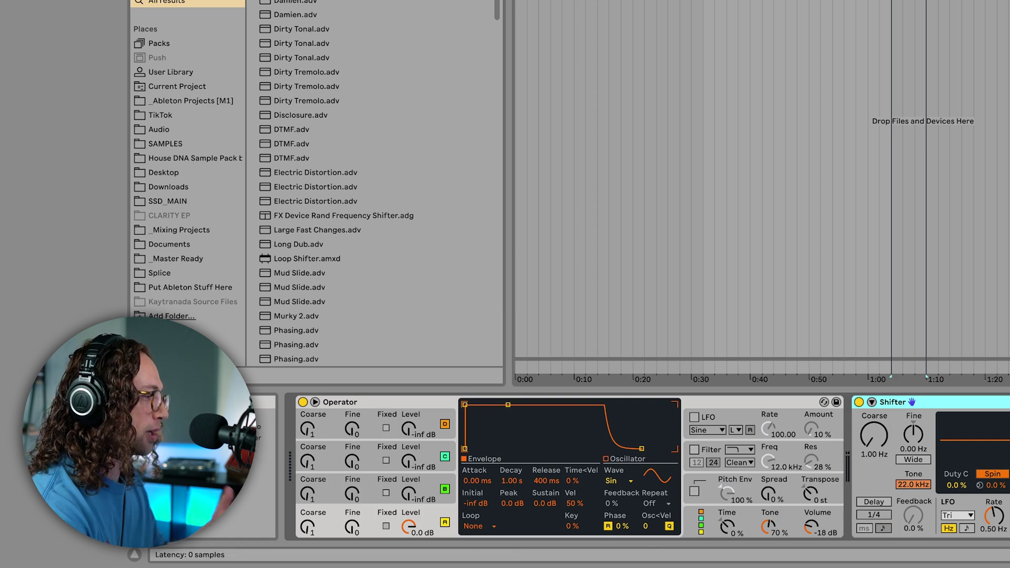
Place a Shifter in Ring mode after Operator's sine oscillator on the 2 Operator track
key("ctrl+alt+b")
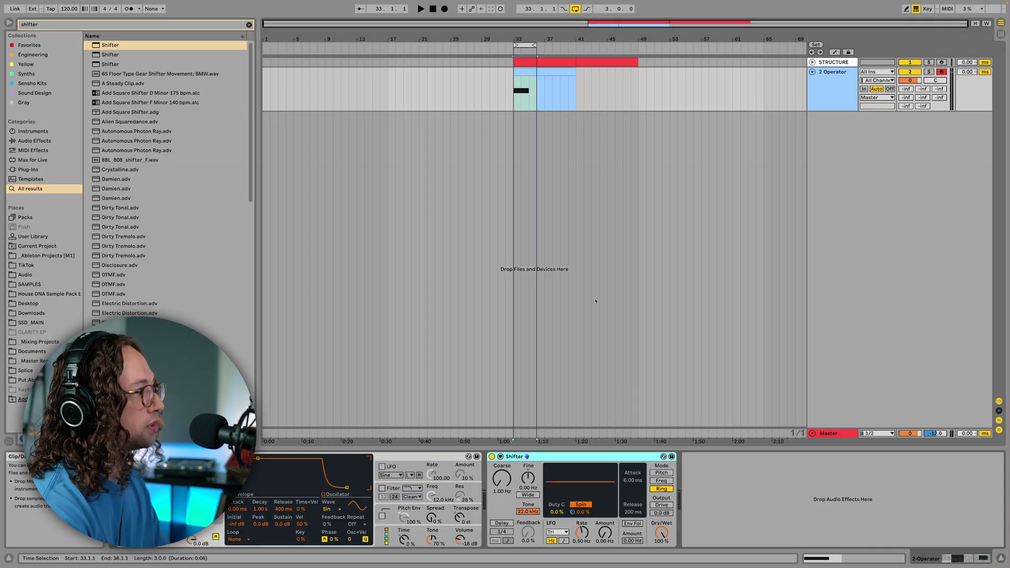
Play the C3 tone and sweep the Shifter's ring frequency from 1 Hz up to 154 Hz
key("space")
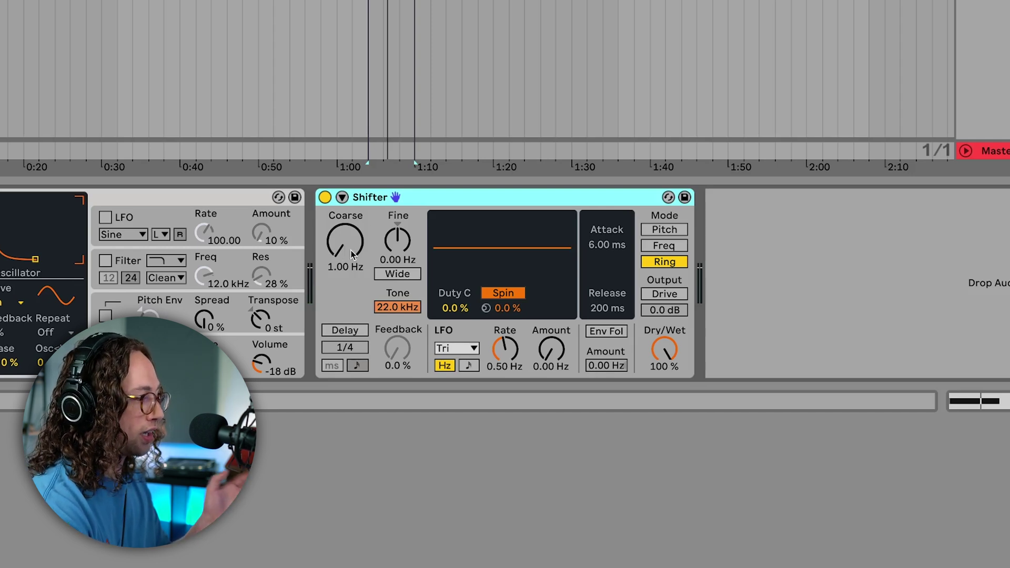
left_click(368, 39)
key("space")
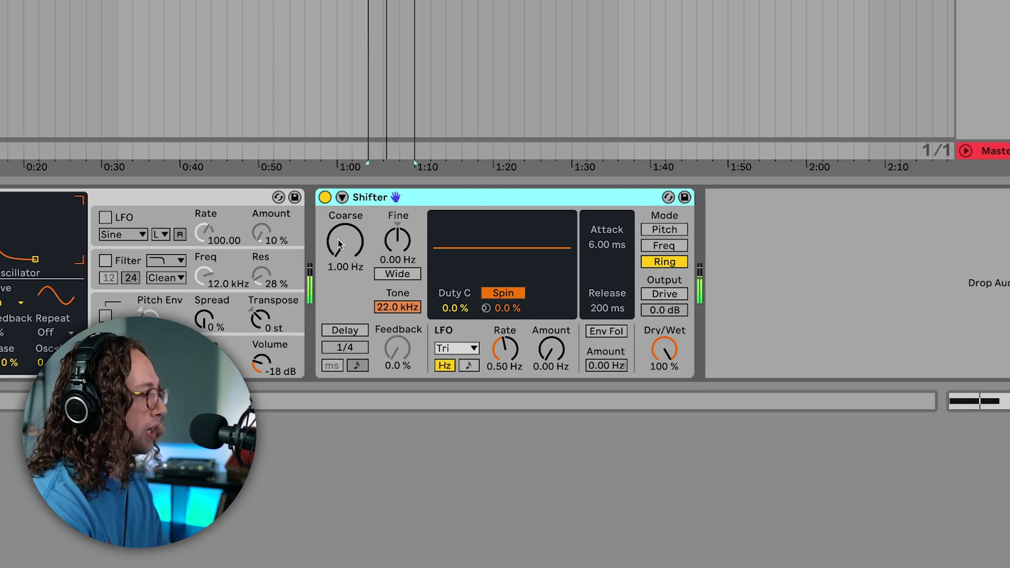
mouse_move(339, 256)
left_mouse_down()
mouse_move(345, 210)
mouse_move(342, 253)
left_mouse_up()
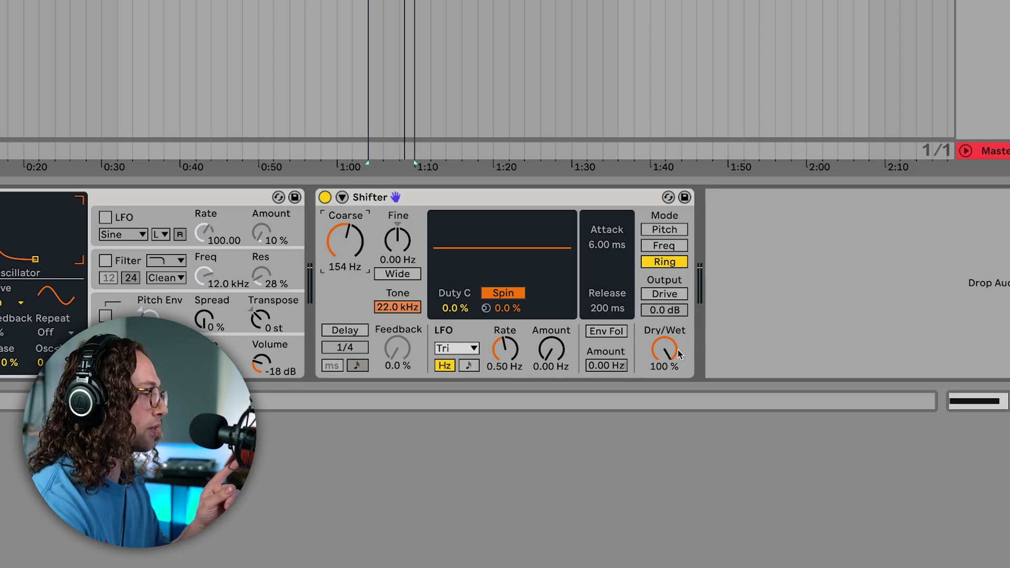
Set the Shifter's Dry/Wet to 44% and raise its ring frequency to 2.36 kHz
left_click_drag(667, 355, 668, 415)
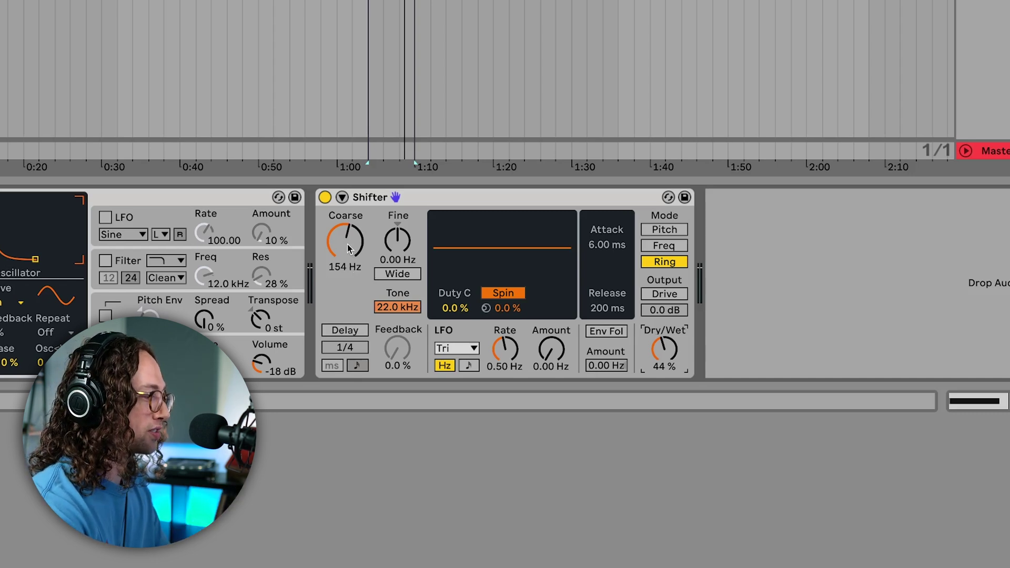
key("space")
left_click_drag(347, 249, 347, 231)
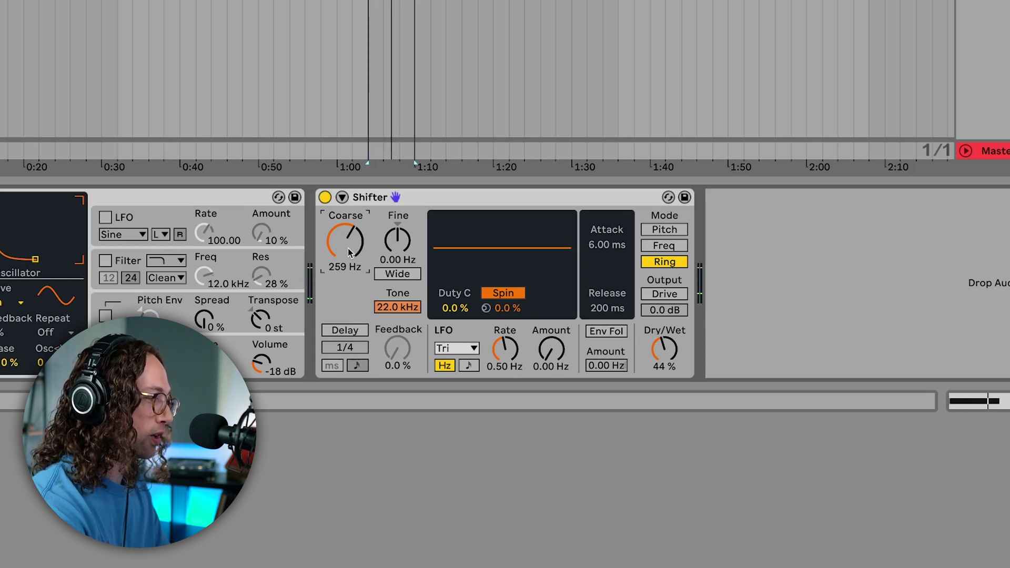
left_click_drag(349, 250, 349, 221)
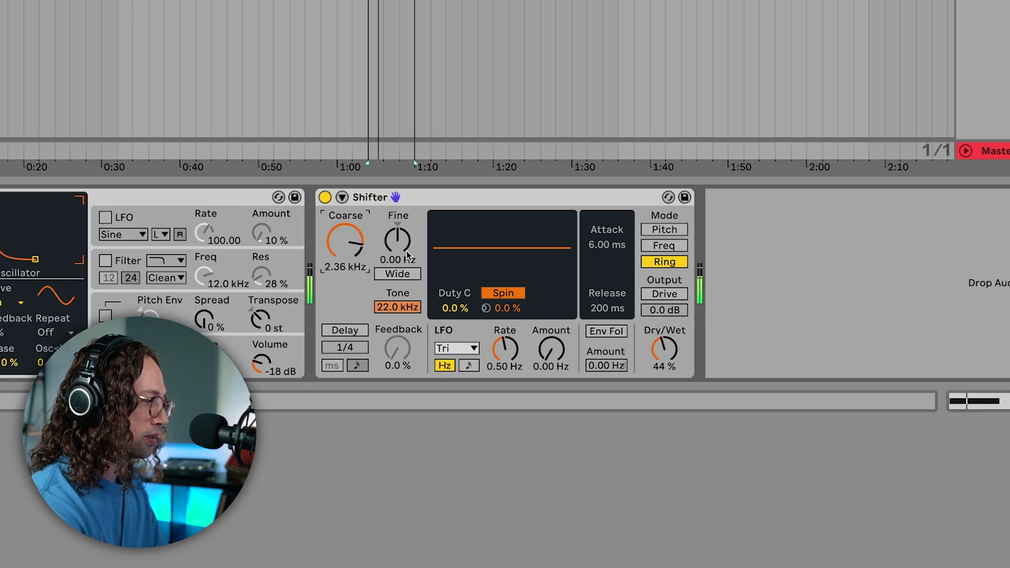
Detune the Shifter's Fine setting to -0.86 Hz while replaying the tone
left_click(421, 260)
key("space")
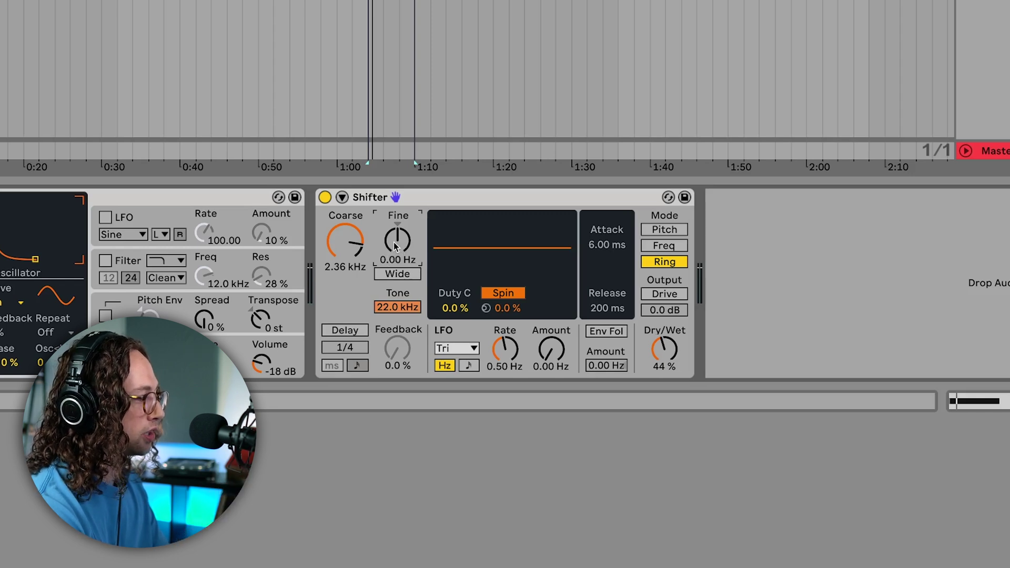
key("space")
mouse_move(396, 246)
left_mouse_down()
mouse_move(395, 258)
mouse_move(397, 247)
left_mouse_up()
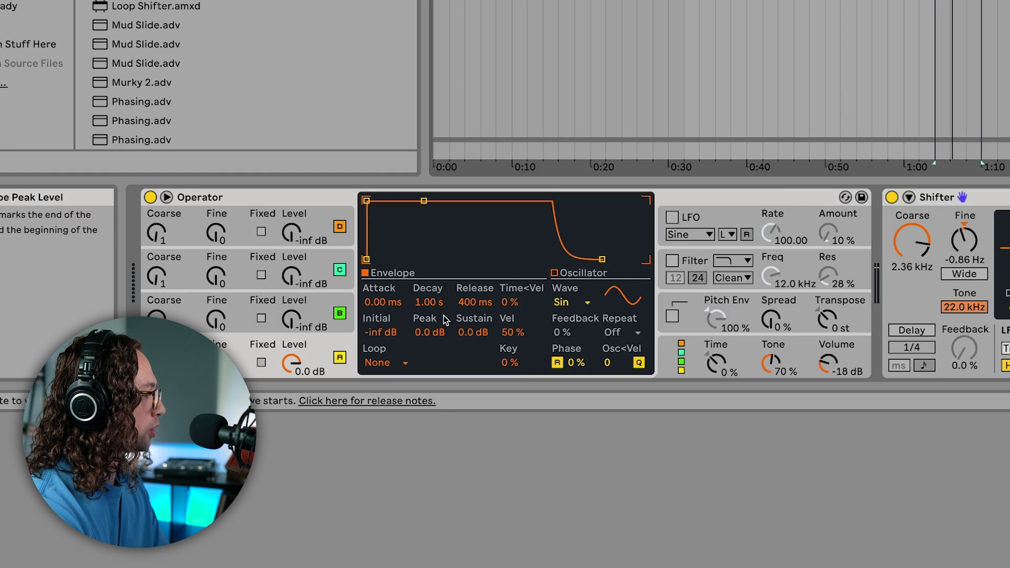
Adjust Operator's amplitude envelope to a 2.29 s release and a 2 ms attack
left_click(444, 316)
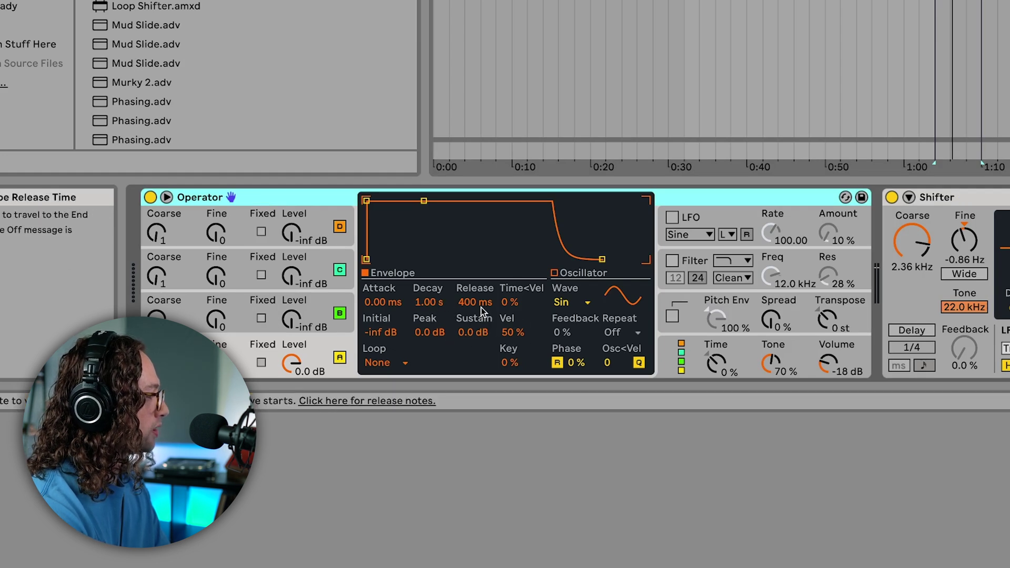
left_click_drag(480, 307, 480, 279)
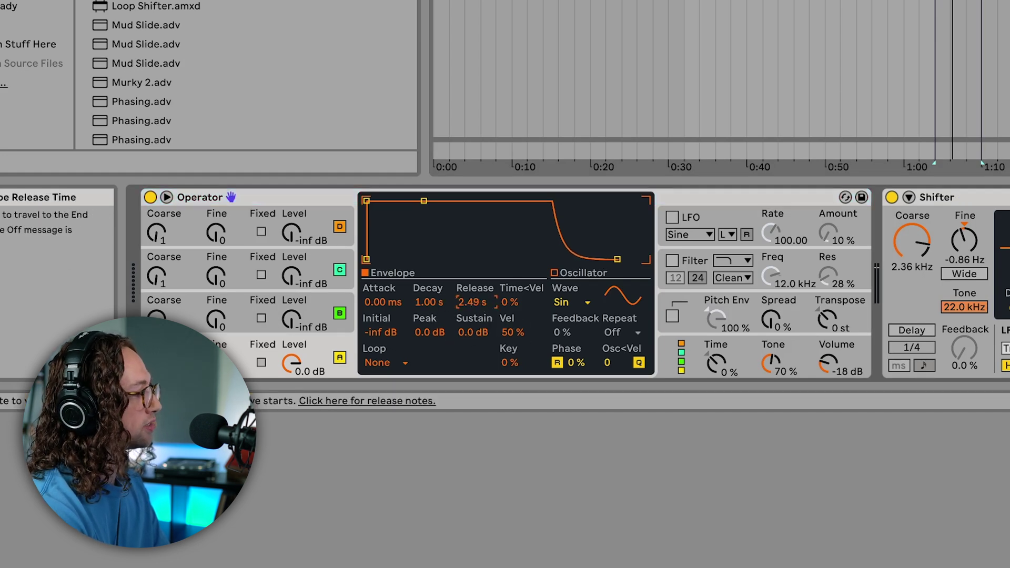
left_click_drag(471, 302, 472, 315)
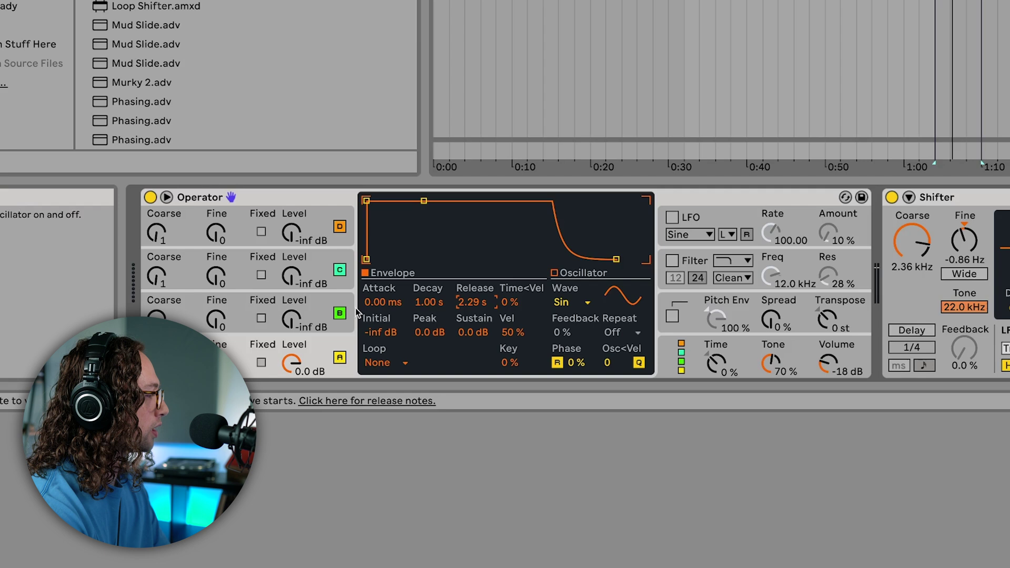
left_click_drag(380, 306, 380, 304)
type("2")
key("Return")
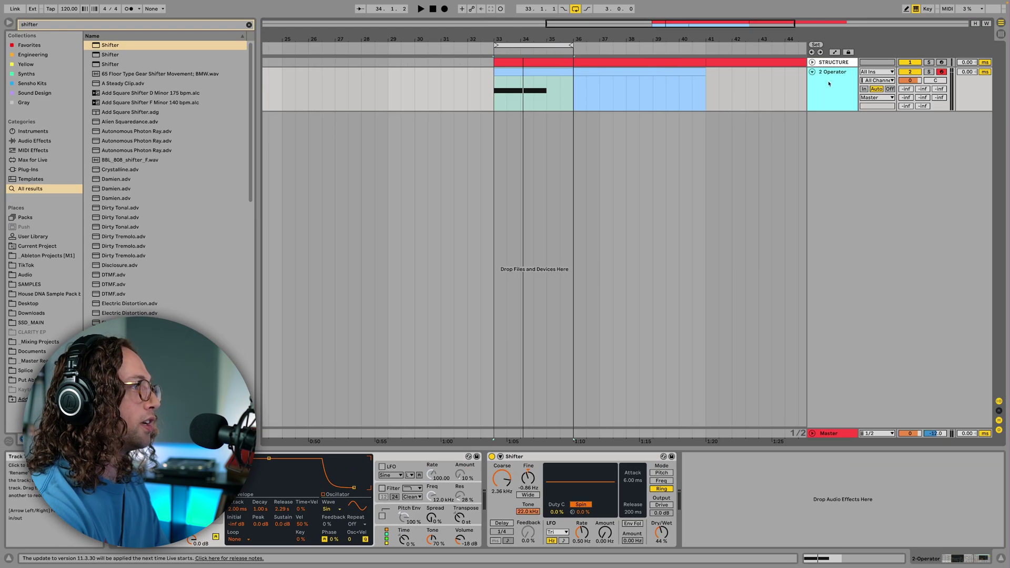
Freeze 2 Operator and copy its frozen clip onto a new audio track through bar 41
right_click(829, 83)
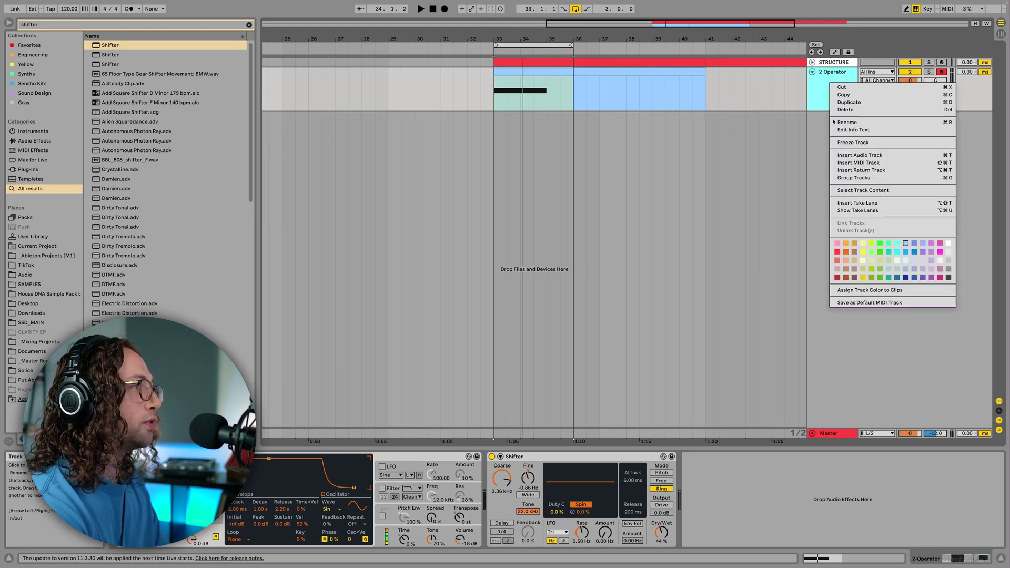
left_click(836, 142)
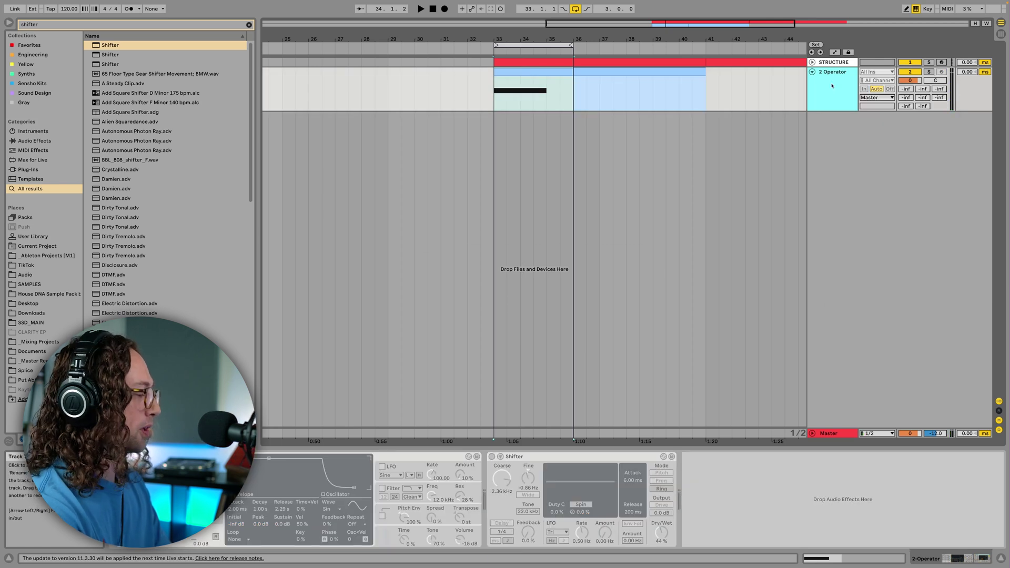
key("ctrl+t")
left_click(590, 72)
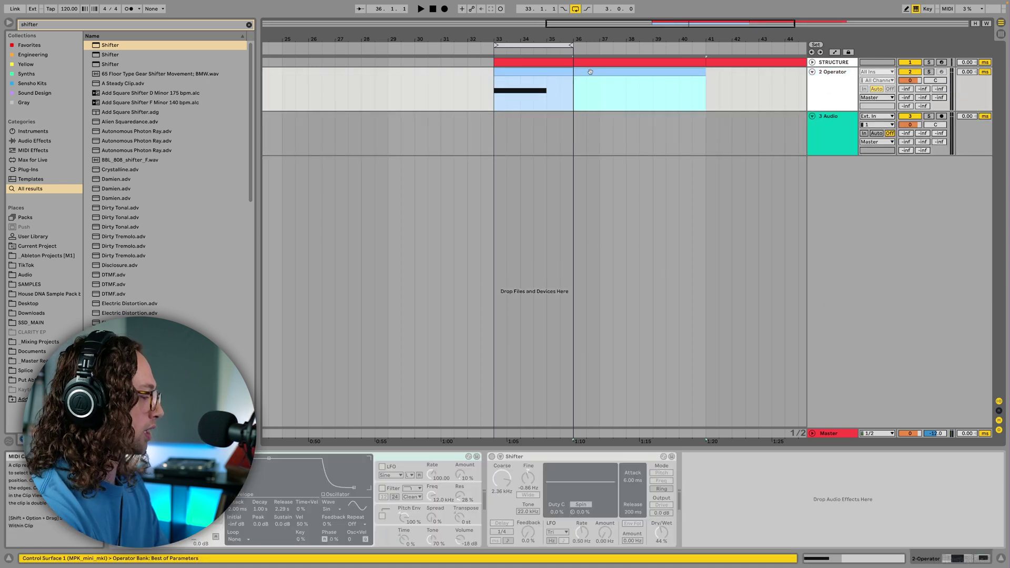
left_click_drag(592, 71, 589, 129)
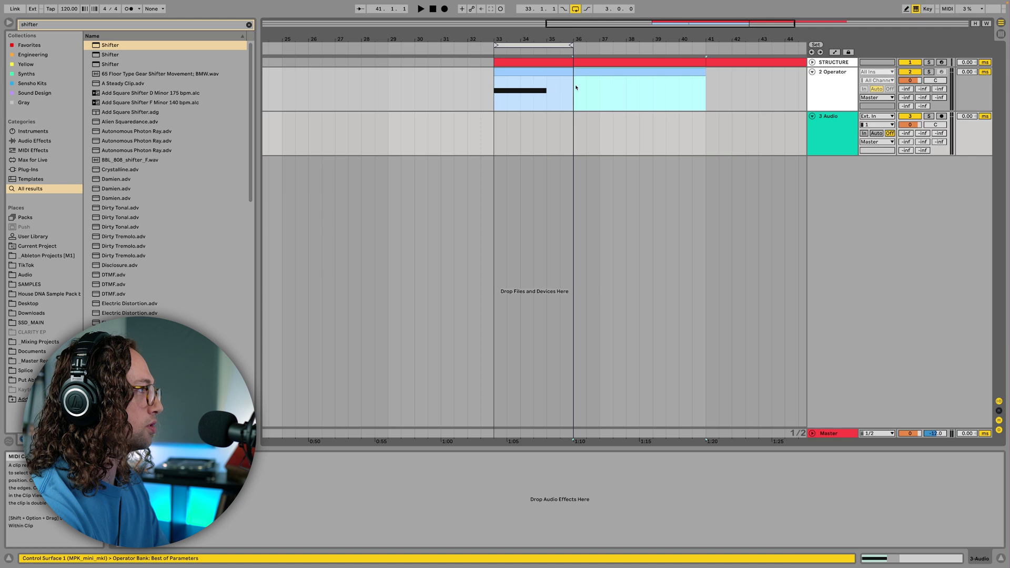
mouse_move(545, 70)
left_mouse_down()
mouse_move(545, 131)
mouse_move(707, 132)
left_mouse_up()
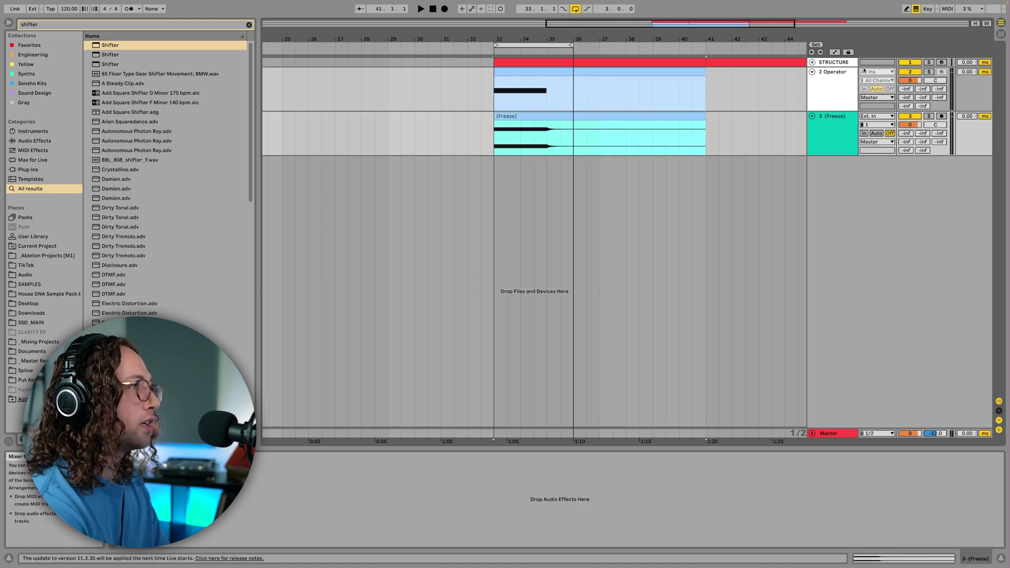
Deactivate the original Operator track, loop bars 33–41, and add a new MIDI track
left_click(914, 74)
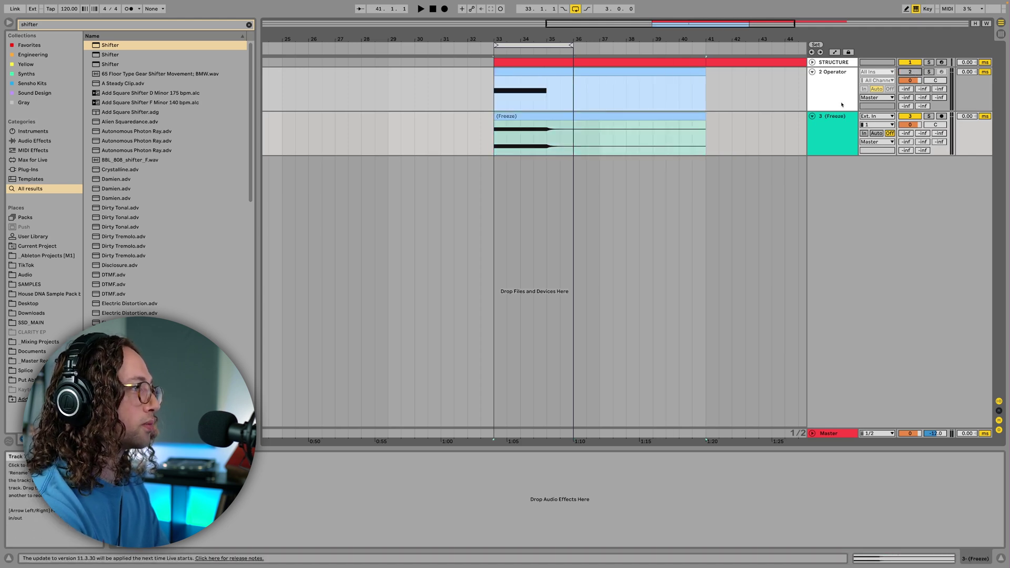
key("ctrl+l")
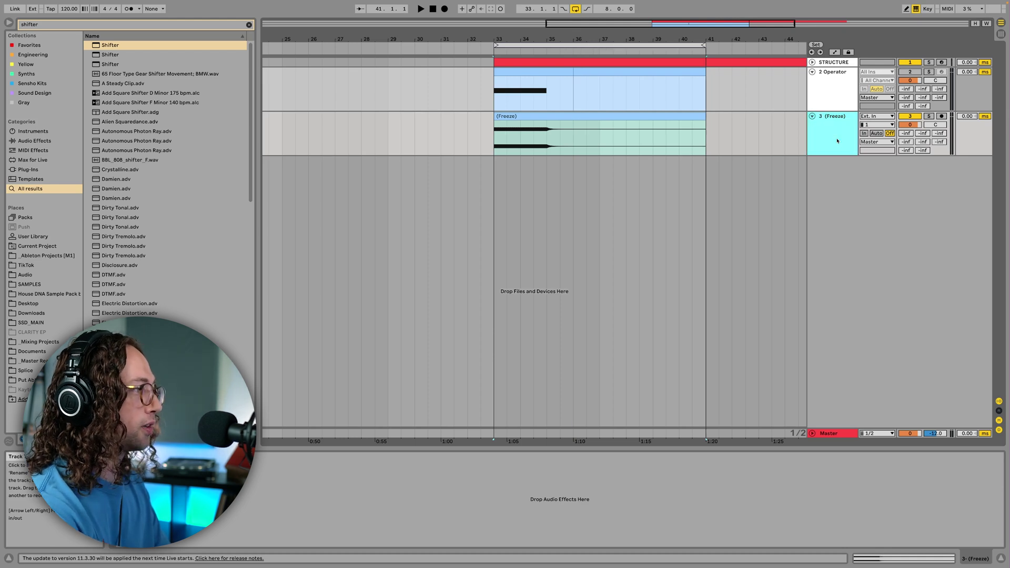
key("ctrl+shift+t")
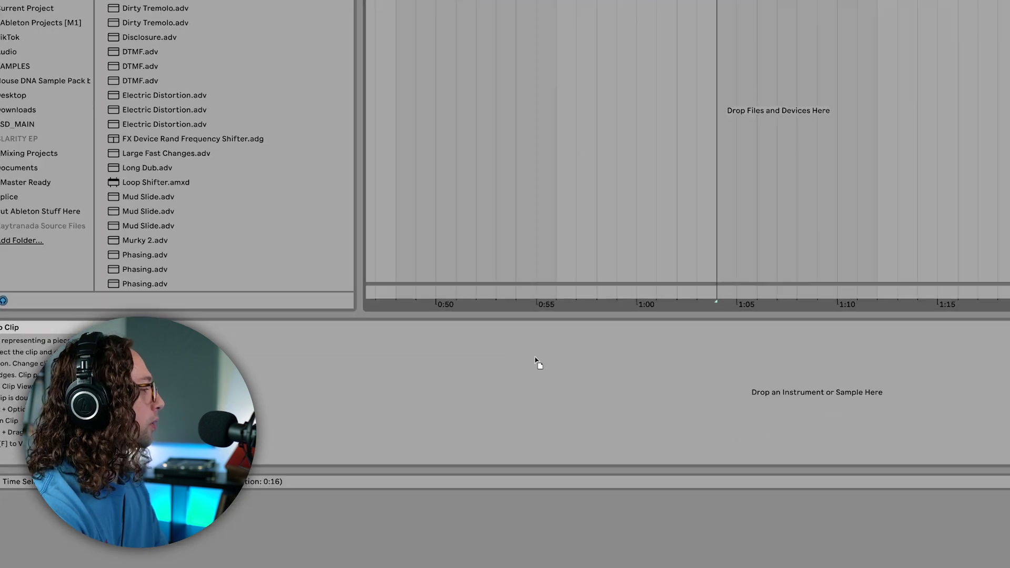
Load the frozen render into a Simpler on MIDI track 4, with louder volume, 4 s decay, longer release
left_click_drag(536, 117, 365, 495)
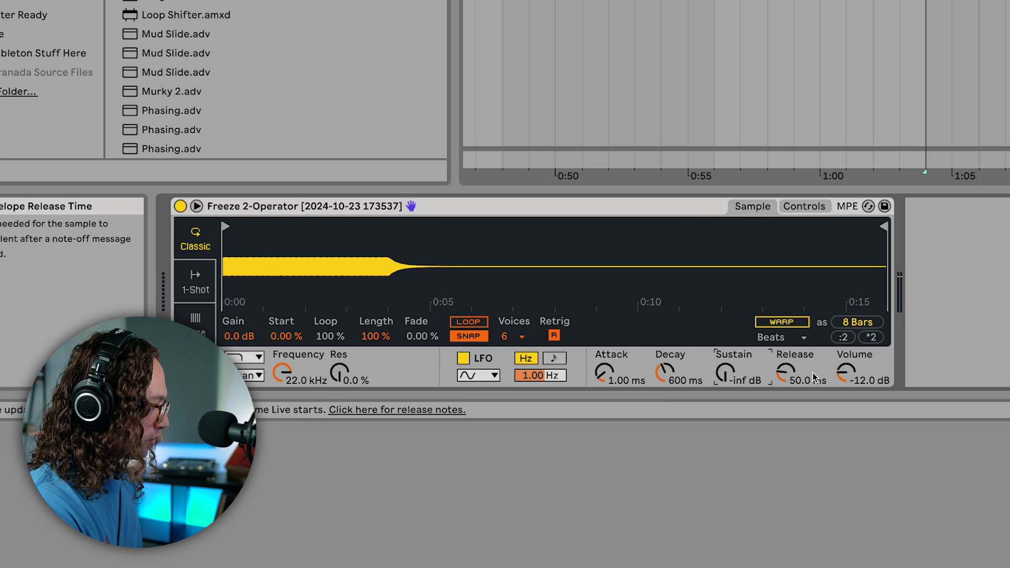
left_click_drag(839, 377, 839, 368)
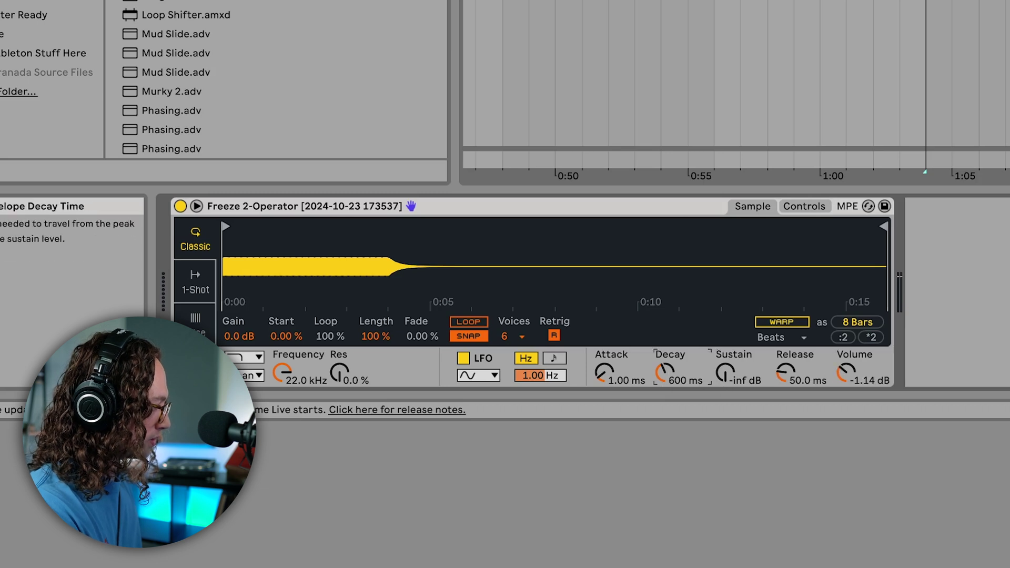
left_click_drag(670, 377, 671, 371)
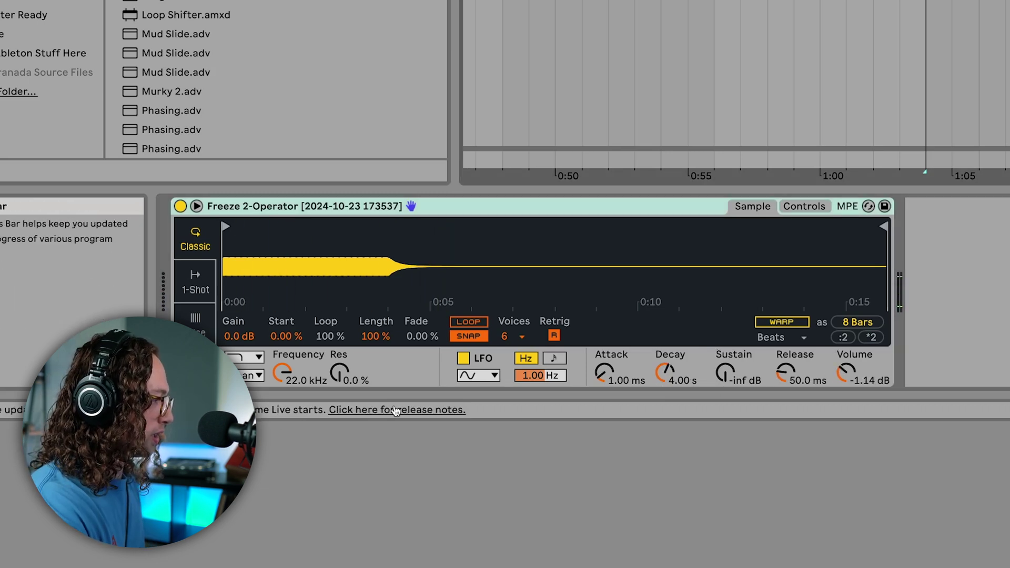
left_click_drag(788, 386, 784, 363)
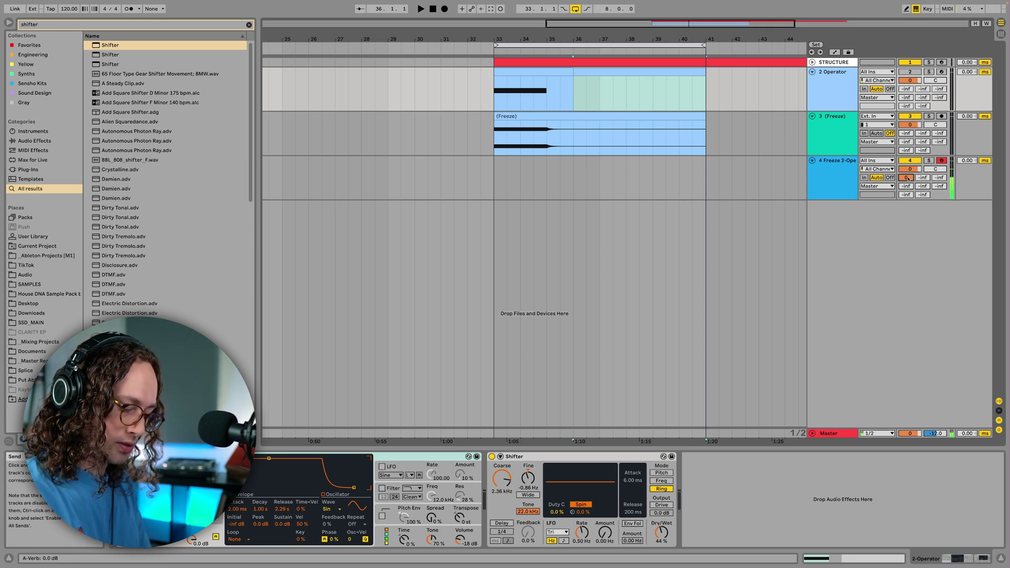
Rename track 4 to 'Bell 1'
left_click(842, 179)
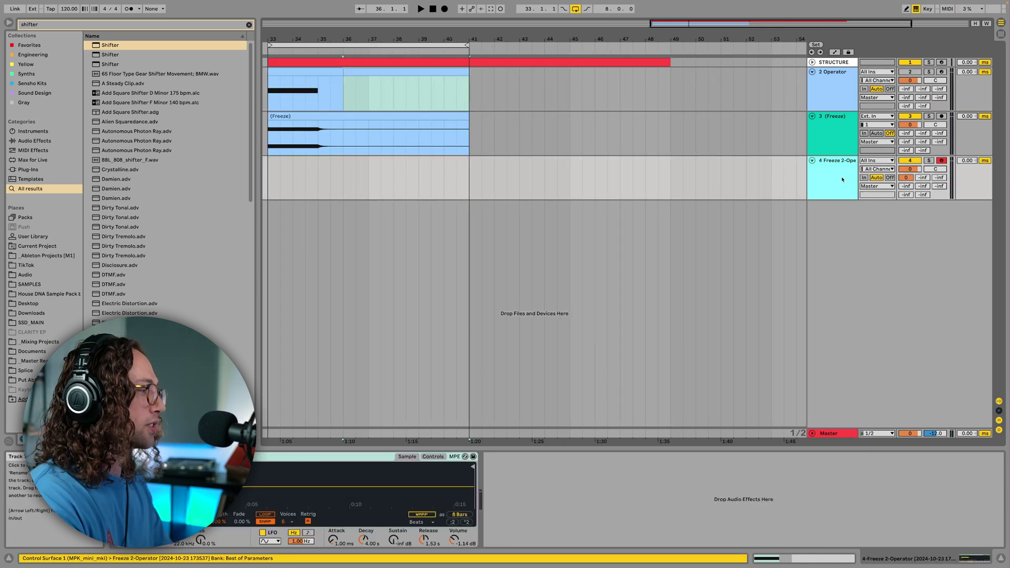
key("ctrl+r")
type("Bell 1")
key("Return")
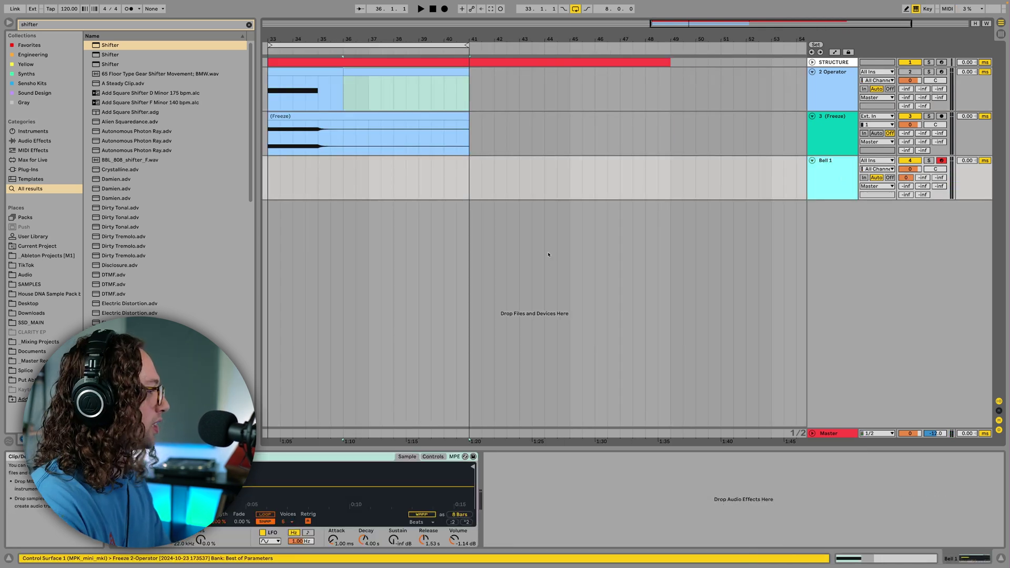
Double the 2 Operator clip's C3 note length and extend the clip to eight bars
left_click(391, 457)
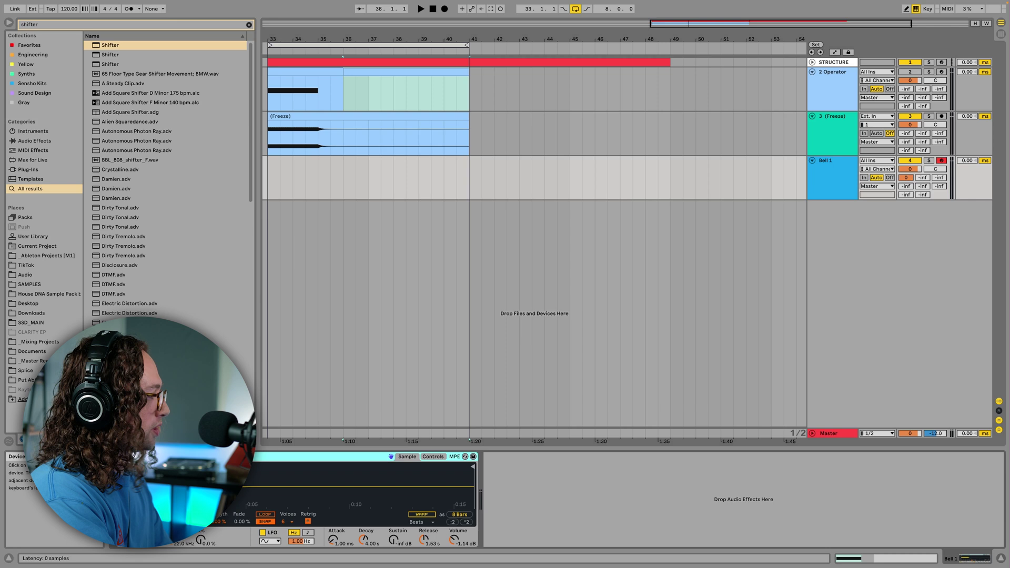
left_click(689, 95)
left_click_drag(691, 97, 676, 98)
double_click(679, 94)
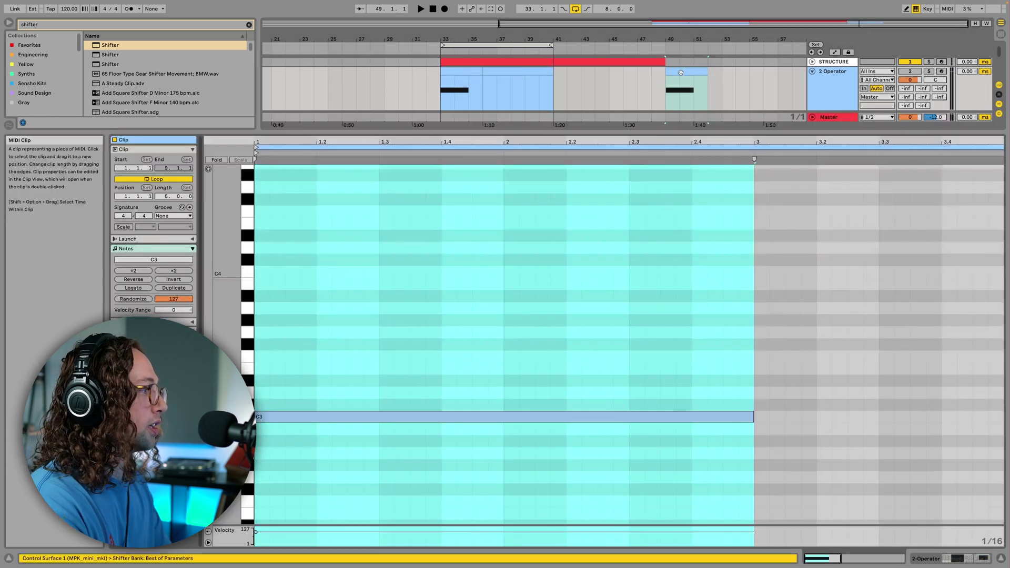
key("ctrl+a")
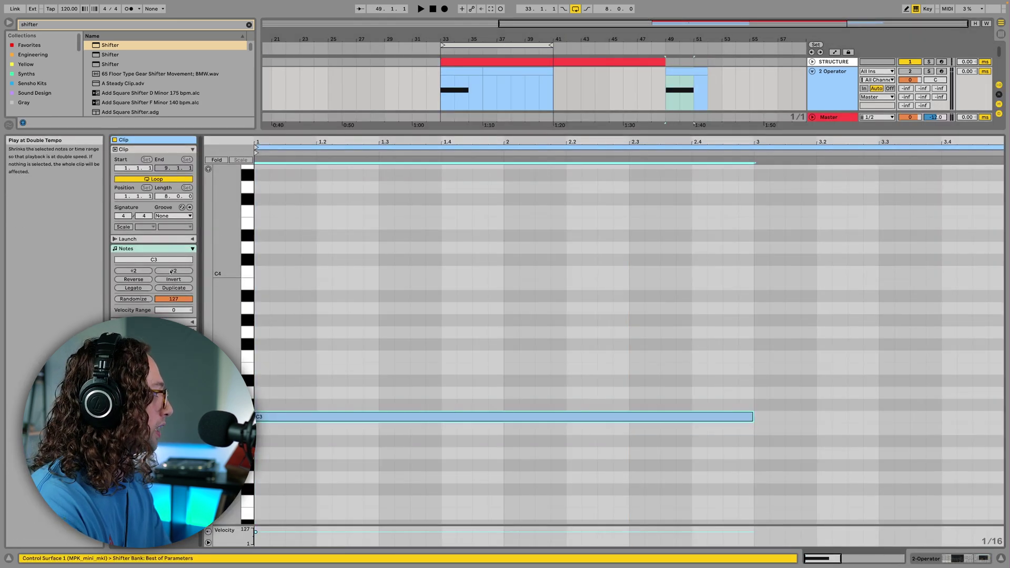
left_click(176, 271)
key("shift+Tab")
left_click_drag(707, 84, 773, 84)
left_click(755, 267)
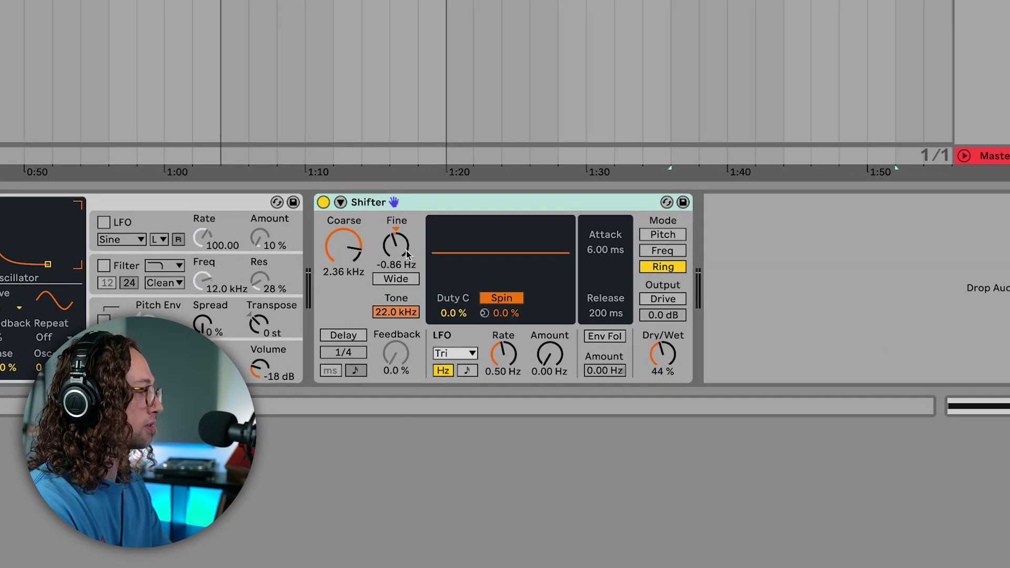
Retune the Shifter to 4.37 kHz and duplicate it into a second Shifter
left_click(399, 248)
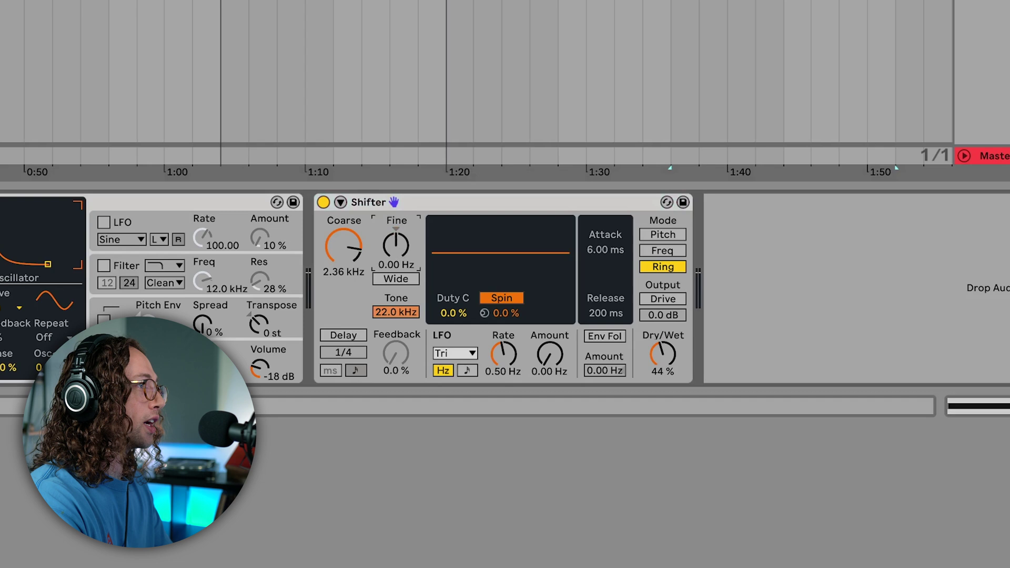
left_click_drag(396, 244, 396, 231)
left_click(511, 207)
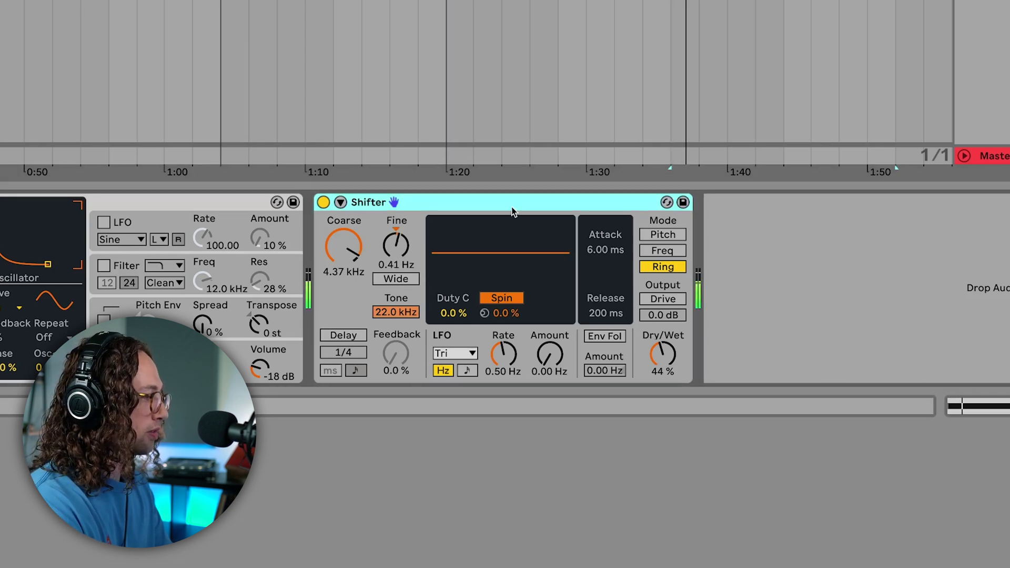
key("ctrl+d")
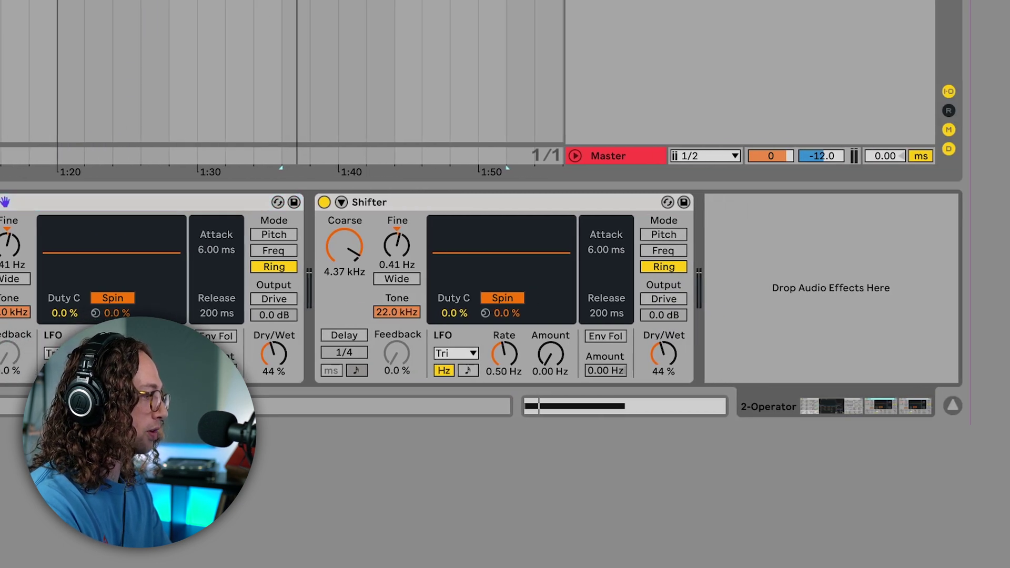
Retune the first Shifter to 782 Hz and add a sine LFO at 0.08 Hz to its frequency
key("space")
left_click_drag(16, 251, 16, 257)
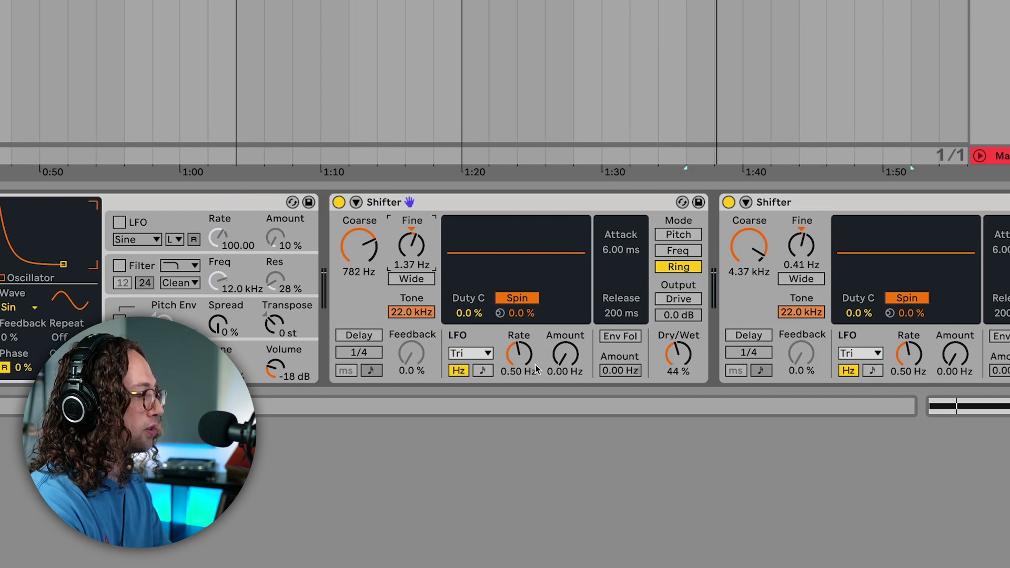
left_click(486, 360)
left_click(507, 203)
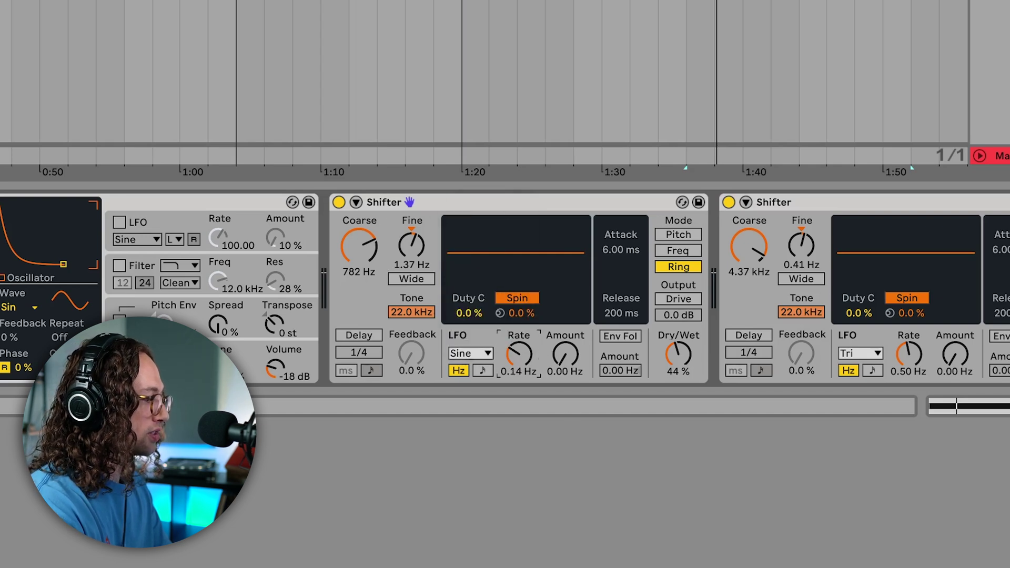
left_click_drag(575, 357, 574, 342)
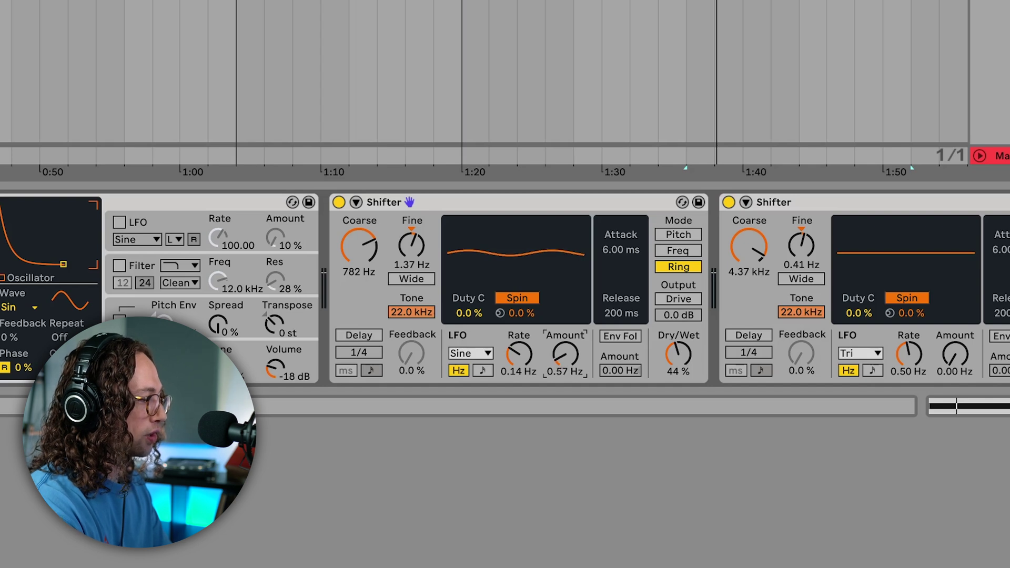
mouse_move(518, 355)
left_mouse_down()
mouse_move(518, 316)
mouse_move(519, 400)
left_mouse_up()
left_click_drag(565, 356, 564, 352)
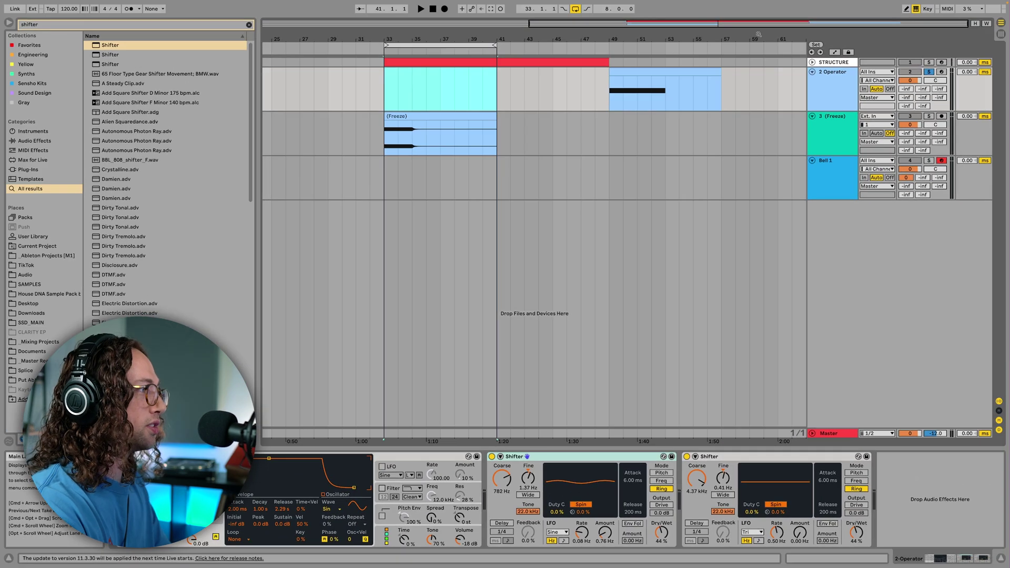
Freeze the 2 Operator track again
left_click(835, 73)
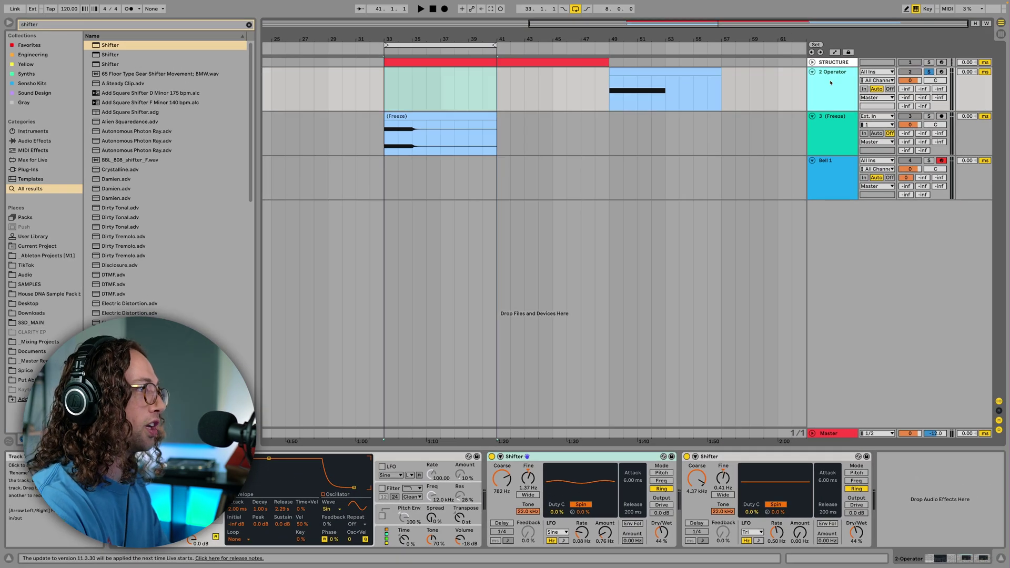
right_click(831, 81)
left_click(854, 141)
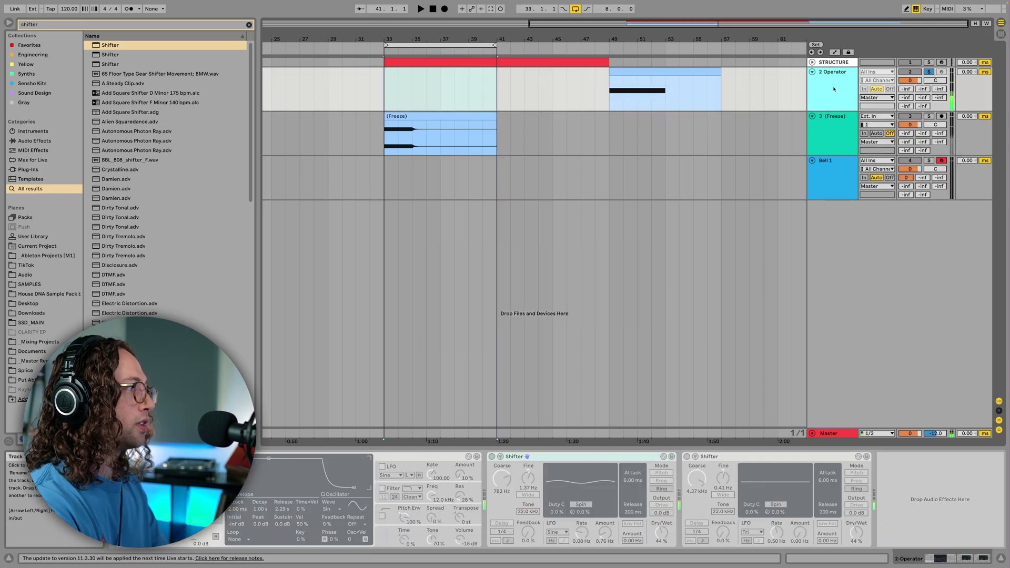
Copy the frozen clip onto a new audio track and insert a new MIDI track
left_click(716, 80)
key("ctrl+t")
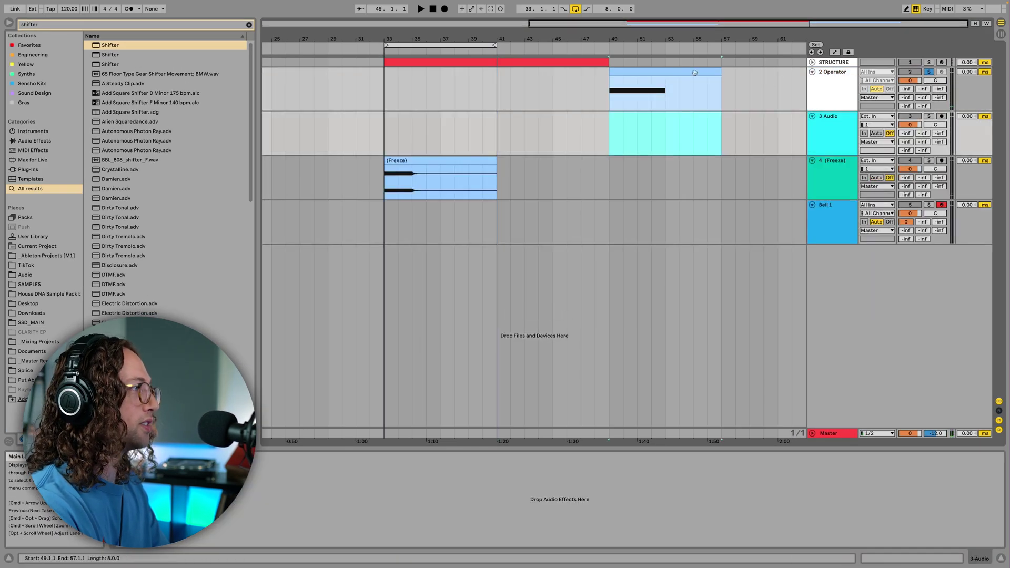
left_click_drag(678, 111, 678, 134)
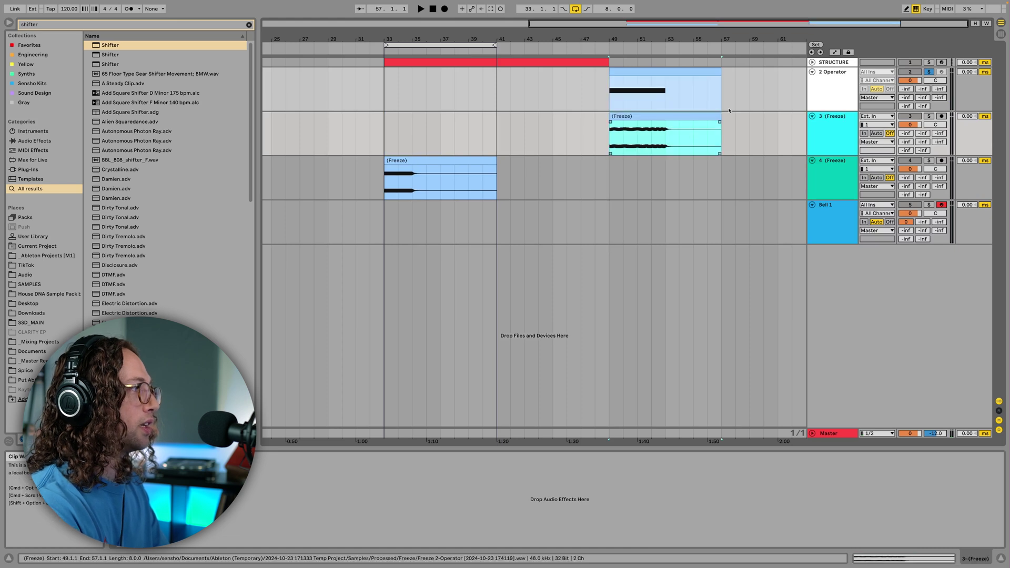
left_click(694, 118)
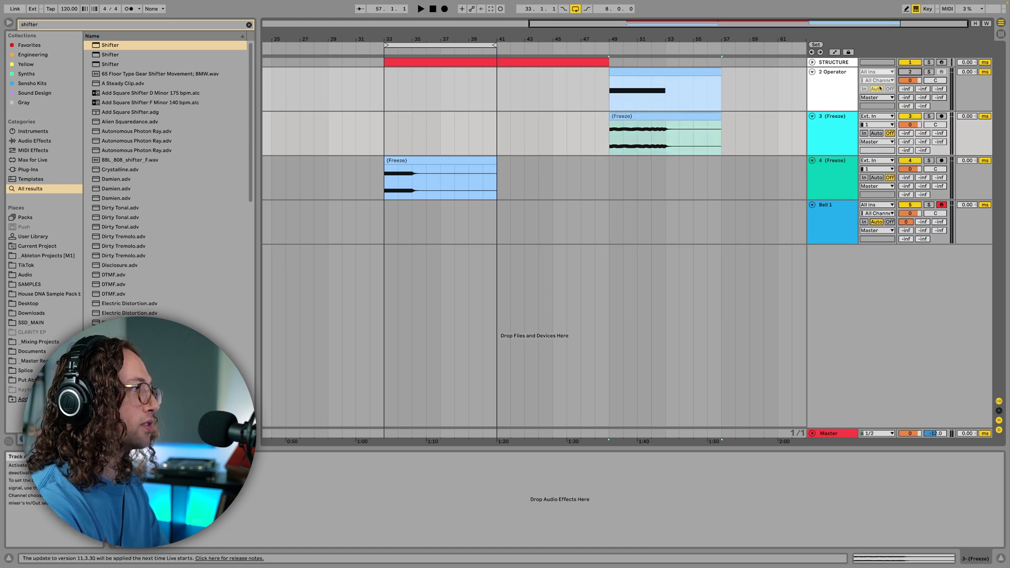
key("ctrl+shift+t")
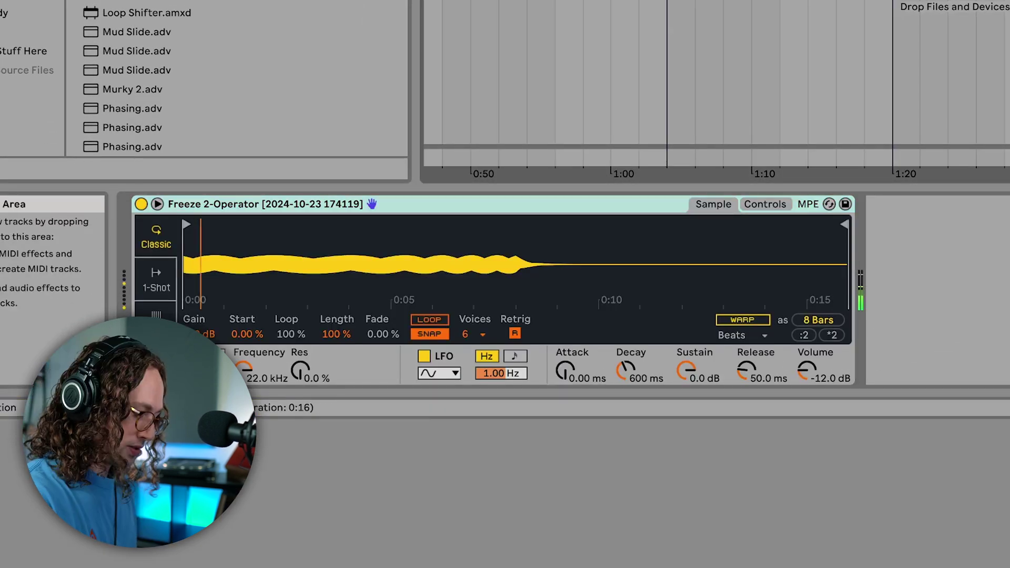
Preview the Simpler, set its release to 1.99 s, and add a Shifter after it
key("space")
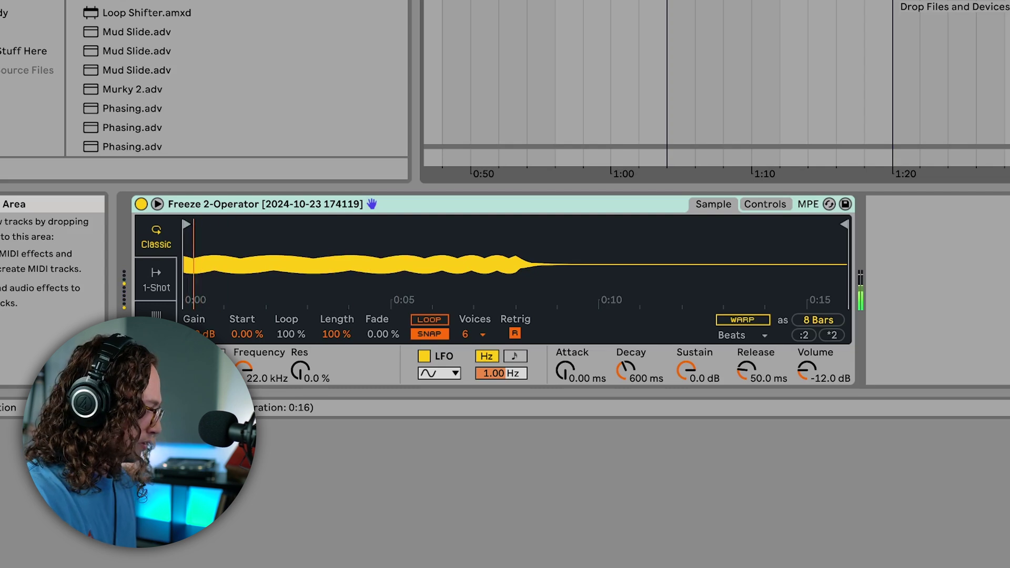
left_click_drag(745, 371, 744, 358)
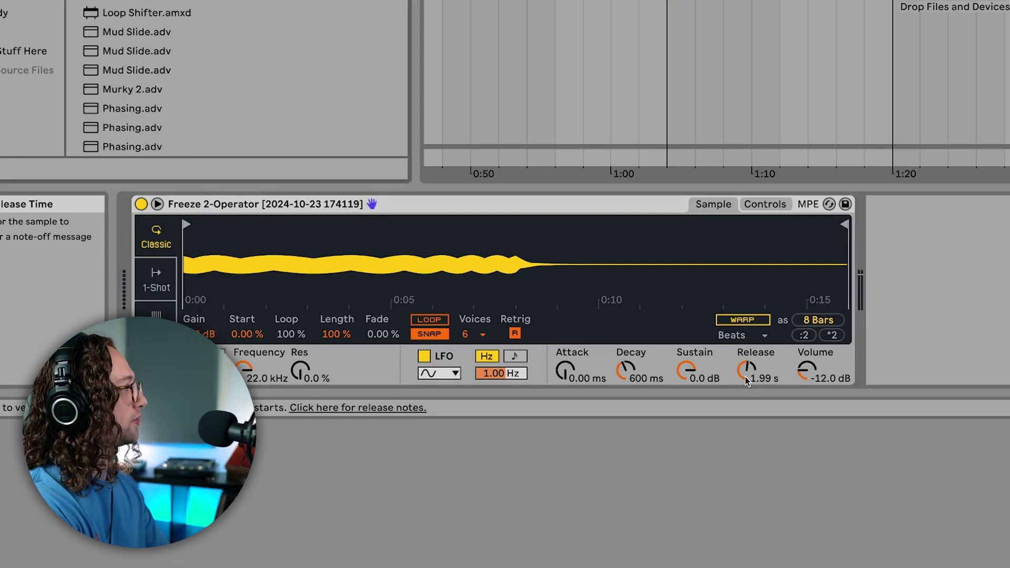
key("Return")
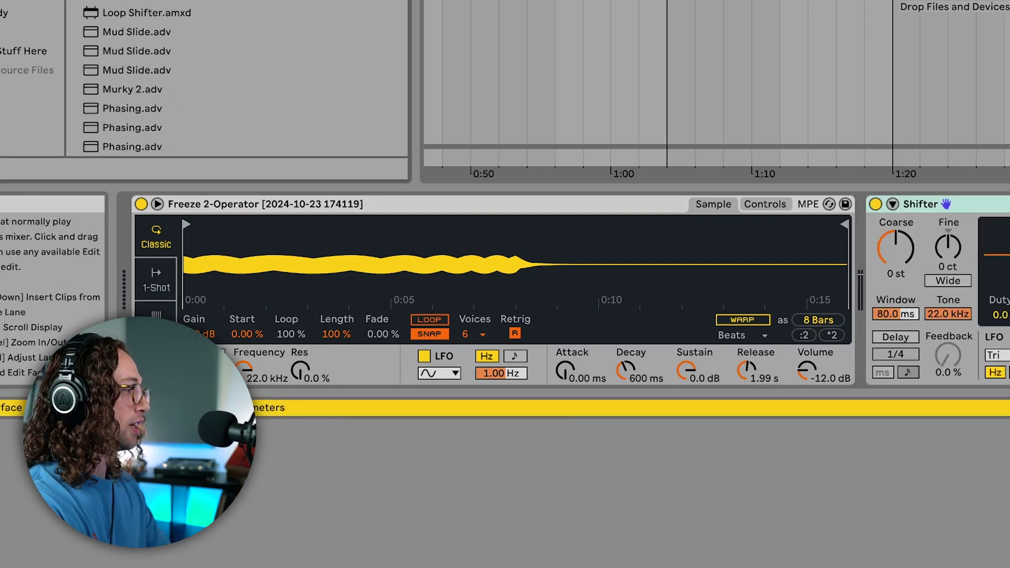
Put the Shifter in Ring mode at 525 Hz and 42% Dry/Wet, and set sampler Spread to 100%
left_click(657, 268)
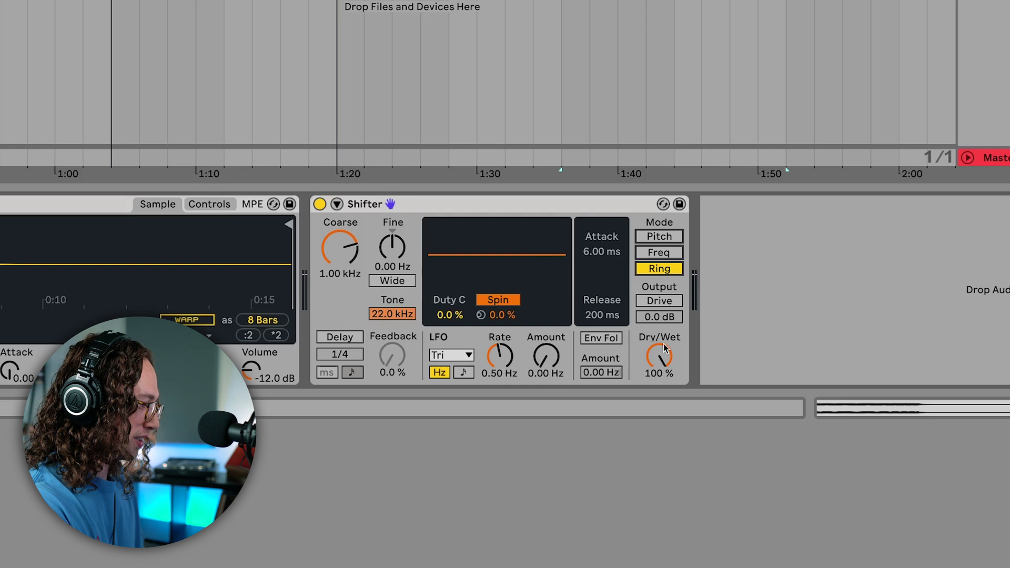
left_click_drag(659, 356, 658, 379)
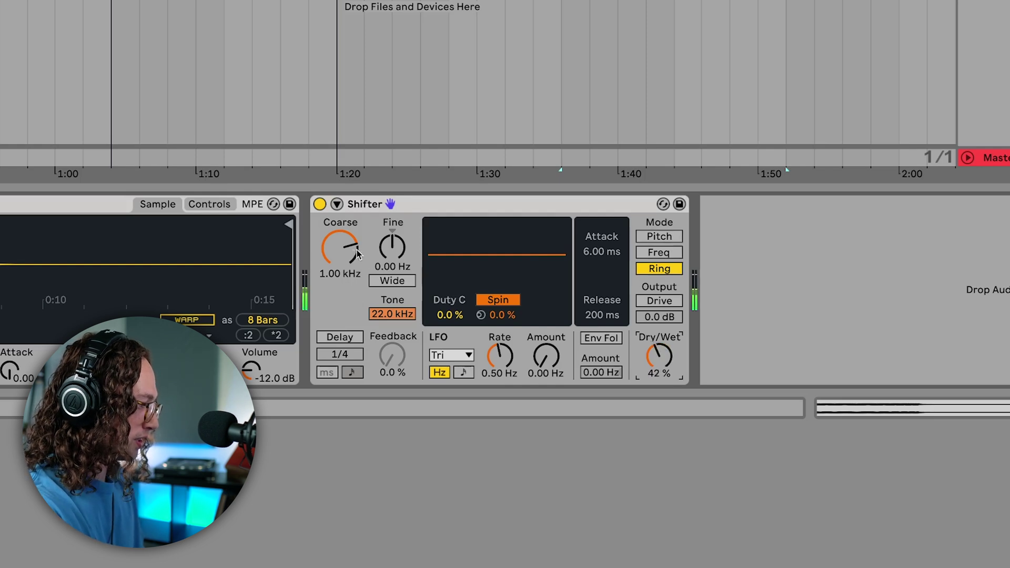
left_click_drag(340, 247, 340, 263)
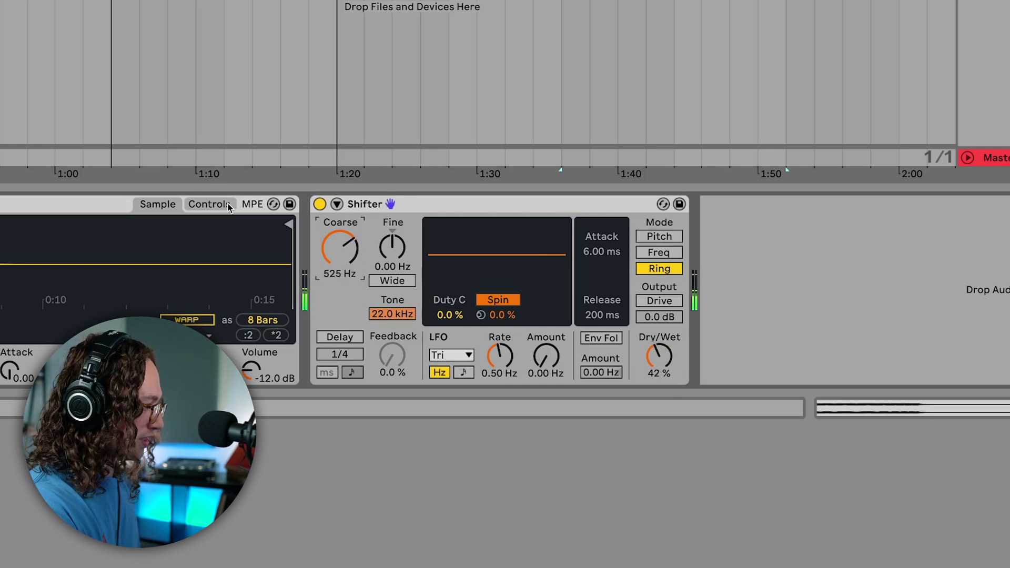
left_click_drag(605, 336, 605, 294)
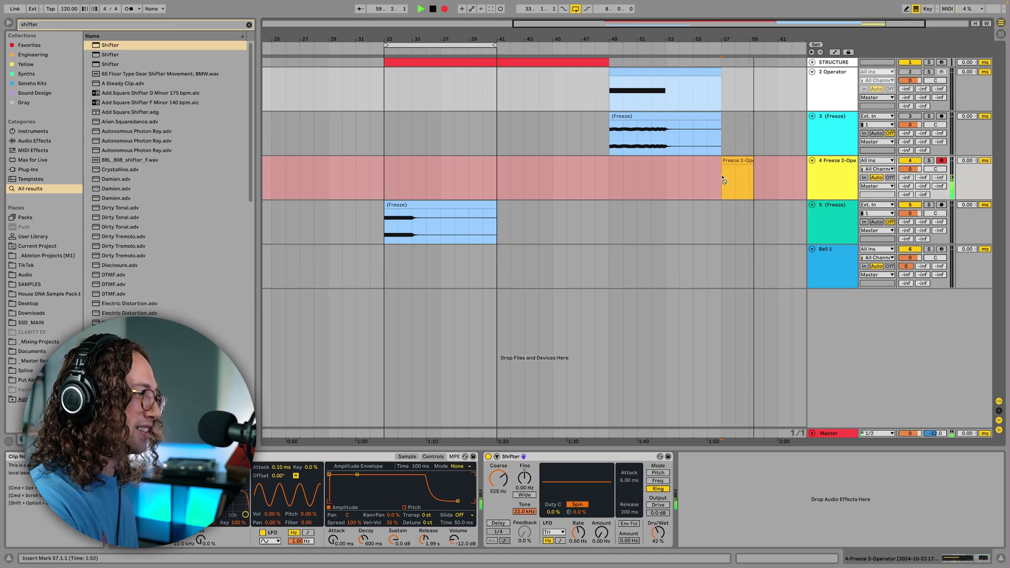
Stop recording and freeze track 4
key("space")
right_click(821, 171)
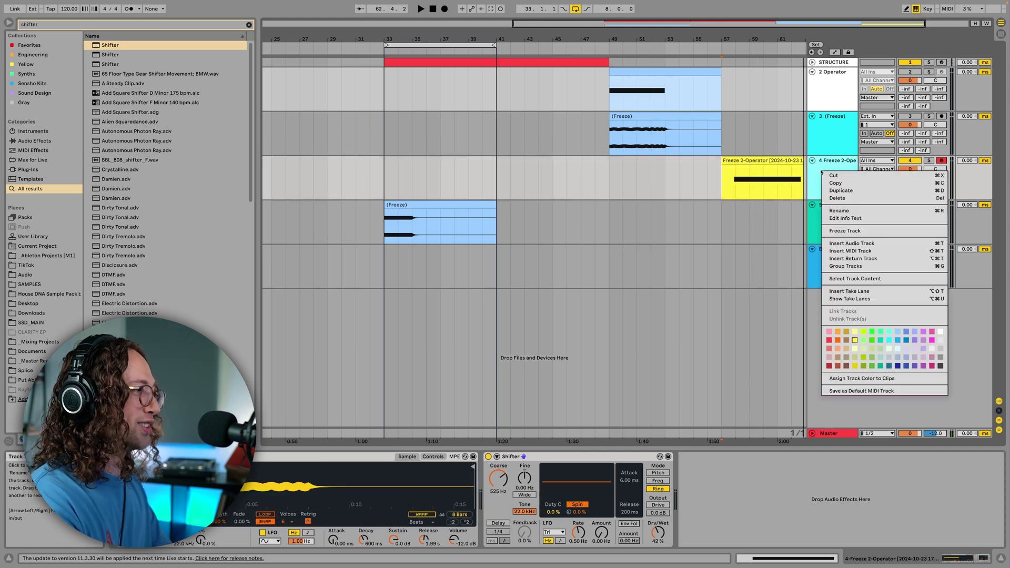
left_click(842, 228)
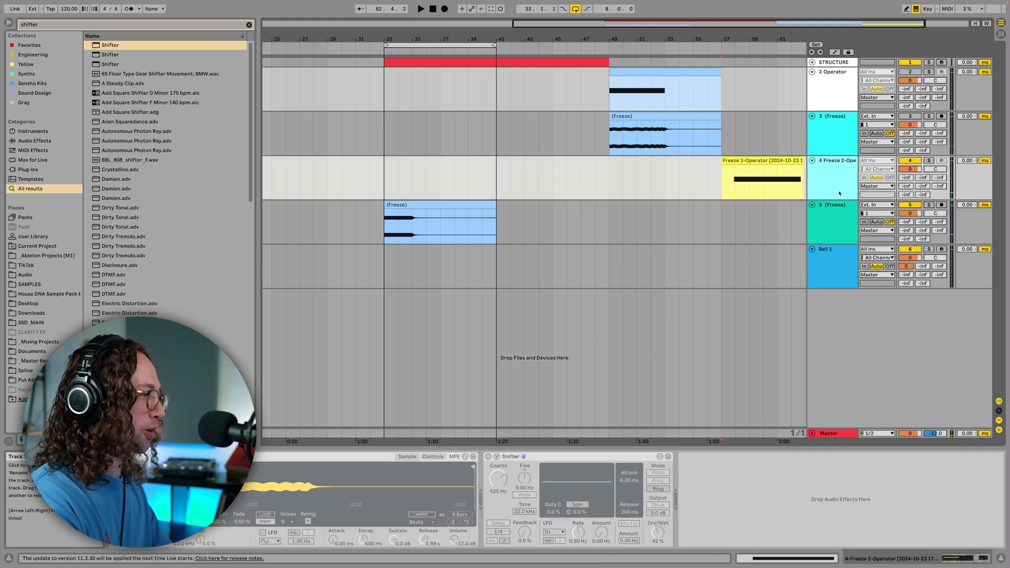
Copy the frozen clip to track 5, deactivate track 4 and its clip, and add a new track
left_click_drag(781, 169, 782, 218)
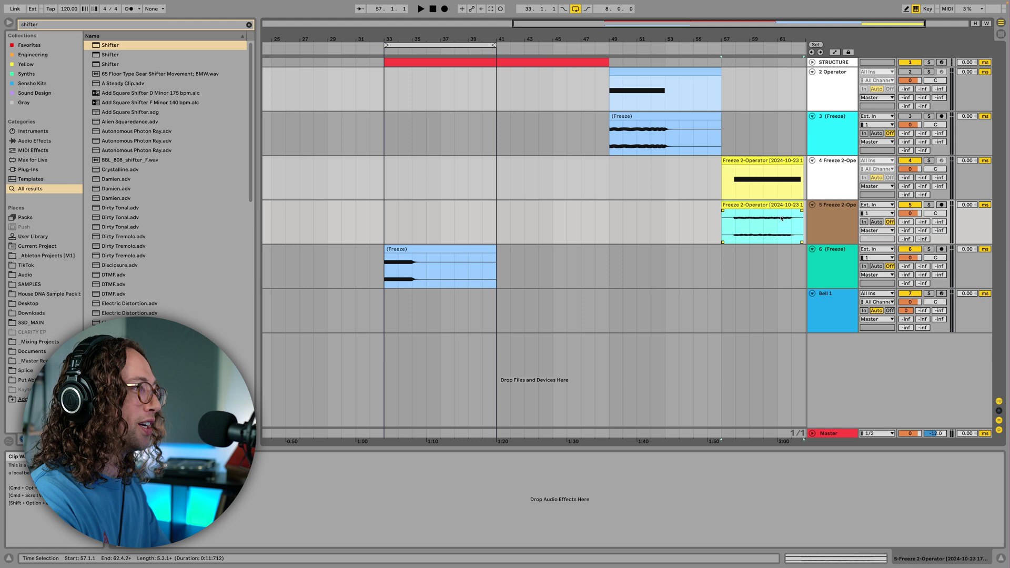
scroll(781, 215, "right", 5)
left_click(720, 161)
key("0")
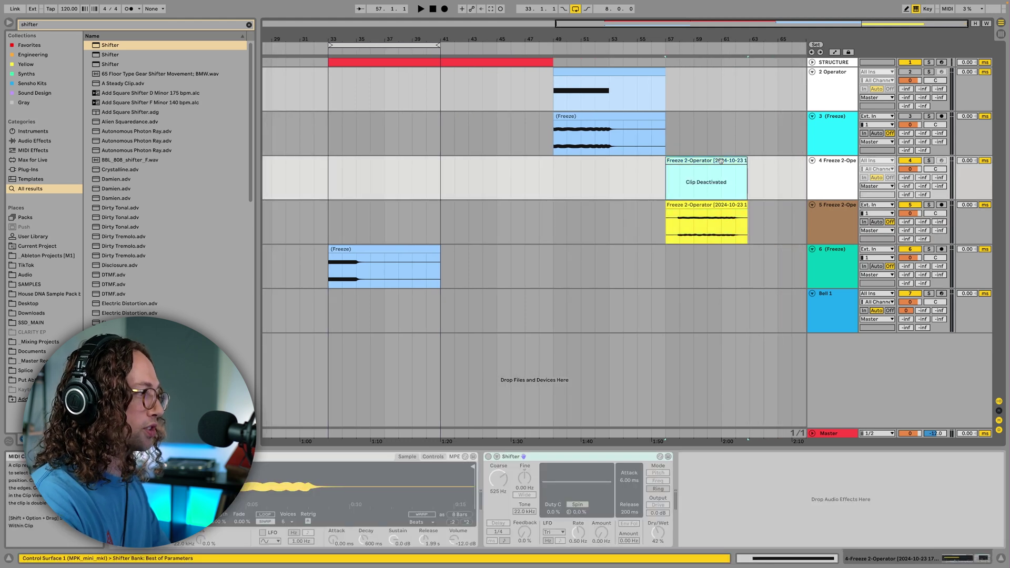
left_click(916, 162)
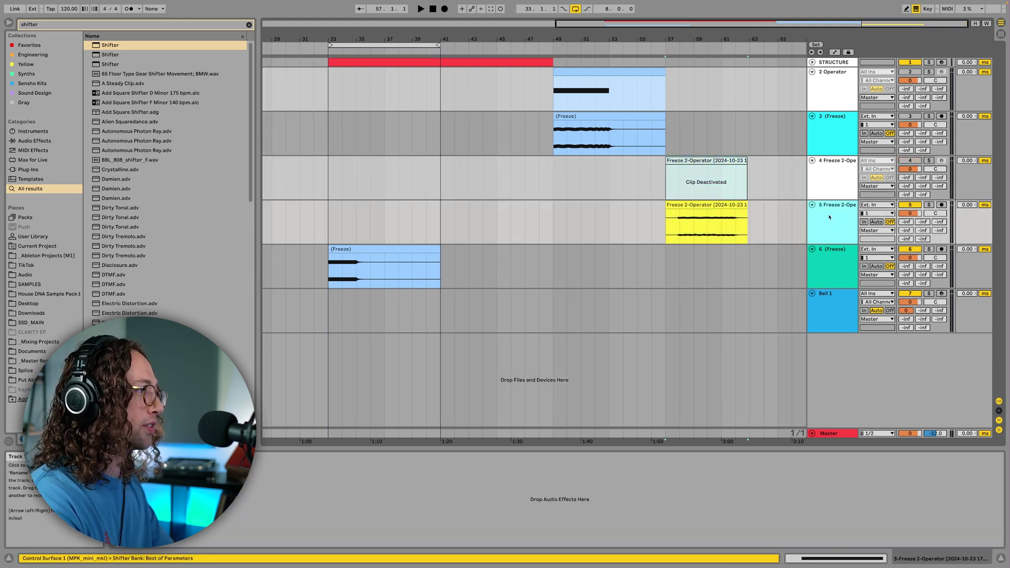
key("ctrl+d")
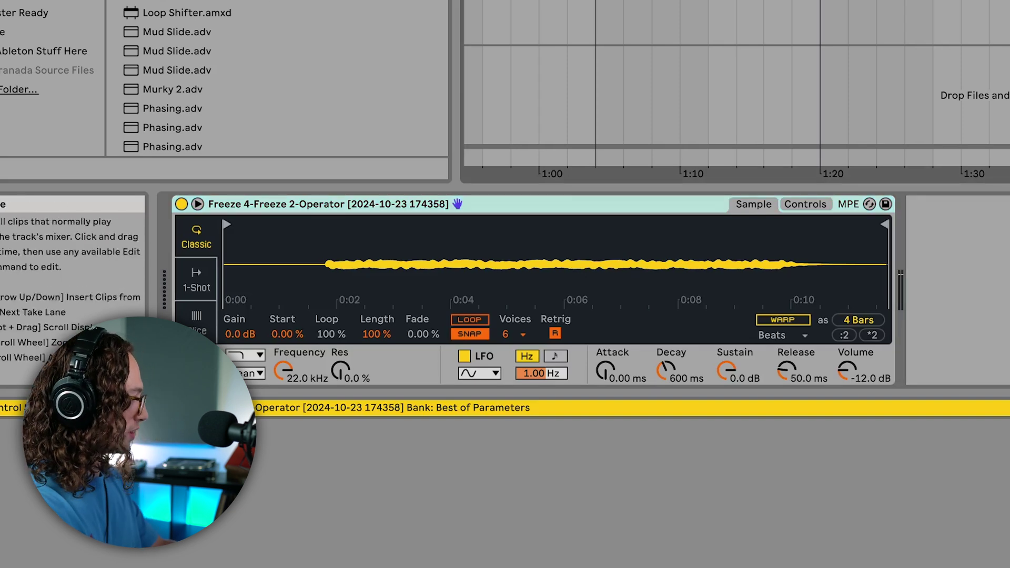
Trim the sample's silent start, normalize it, set Sustain to -11 dB and lengthen Release
left_click_drag(227, 225, 330, 227)
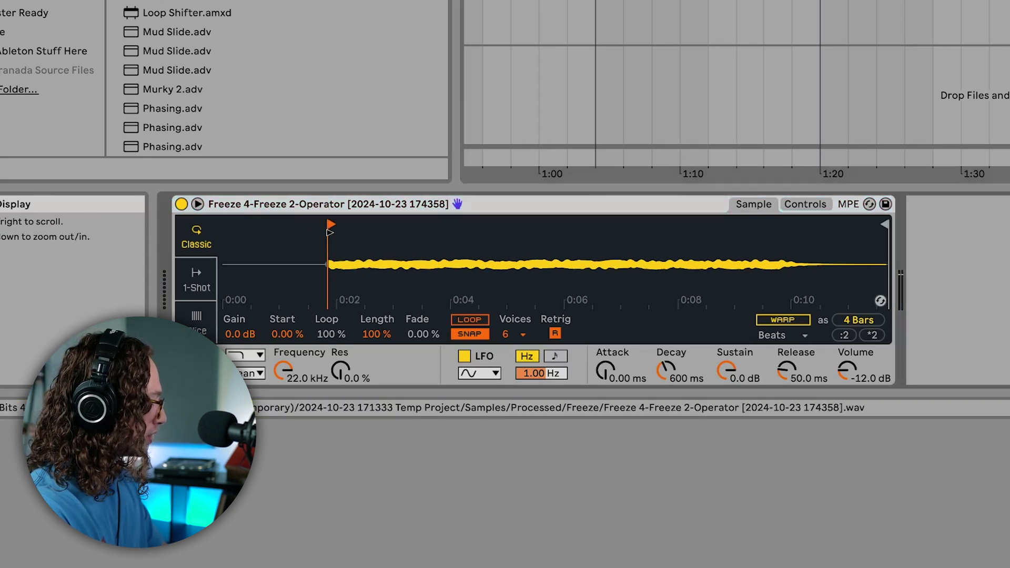
right_click(430, 283)
left_click(478, 348)
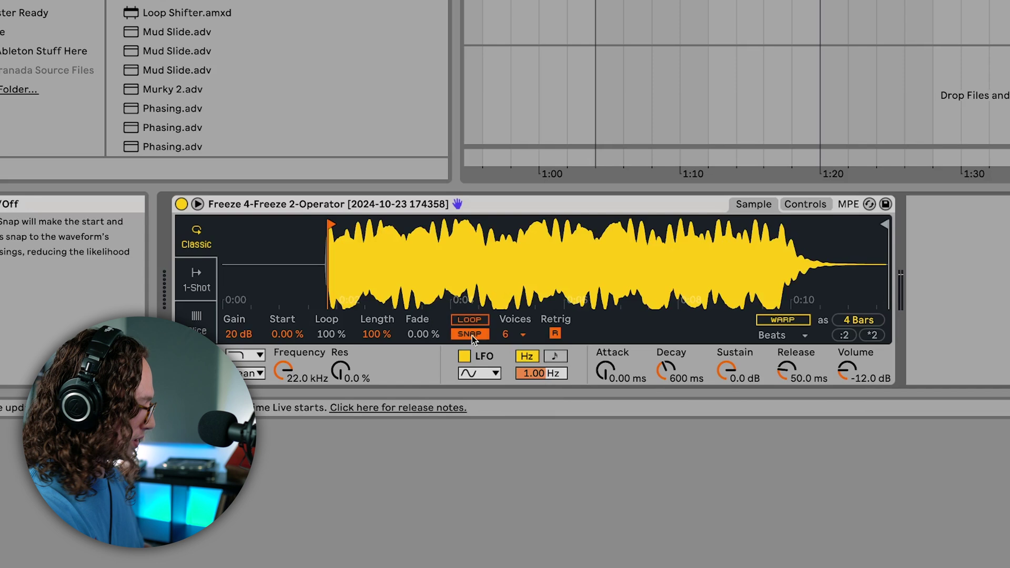
left_click_drag(730, 363, 732, 371)
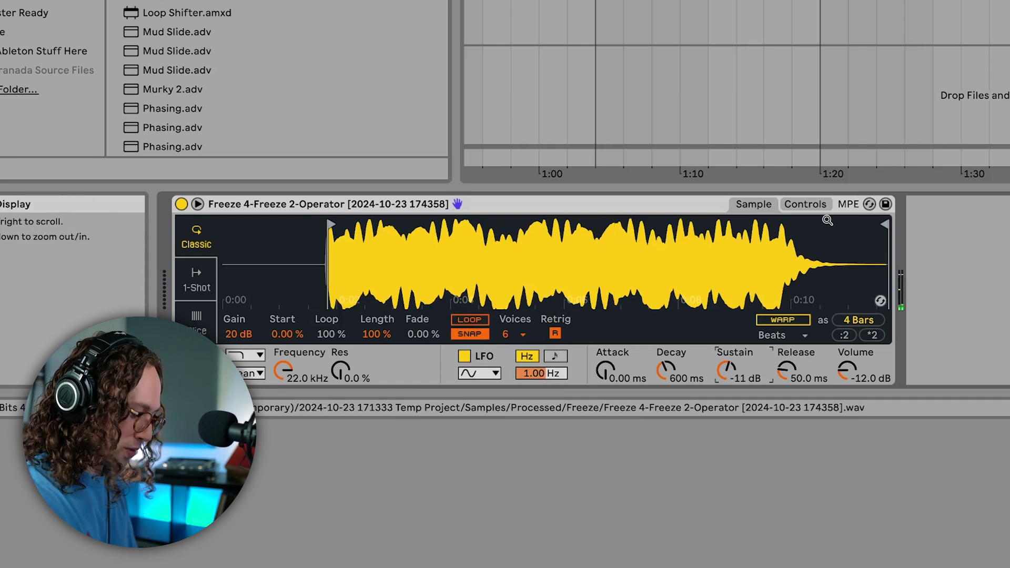
left_click_drag(791, 374, 791, 362)
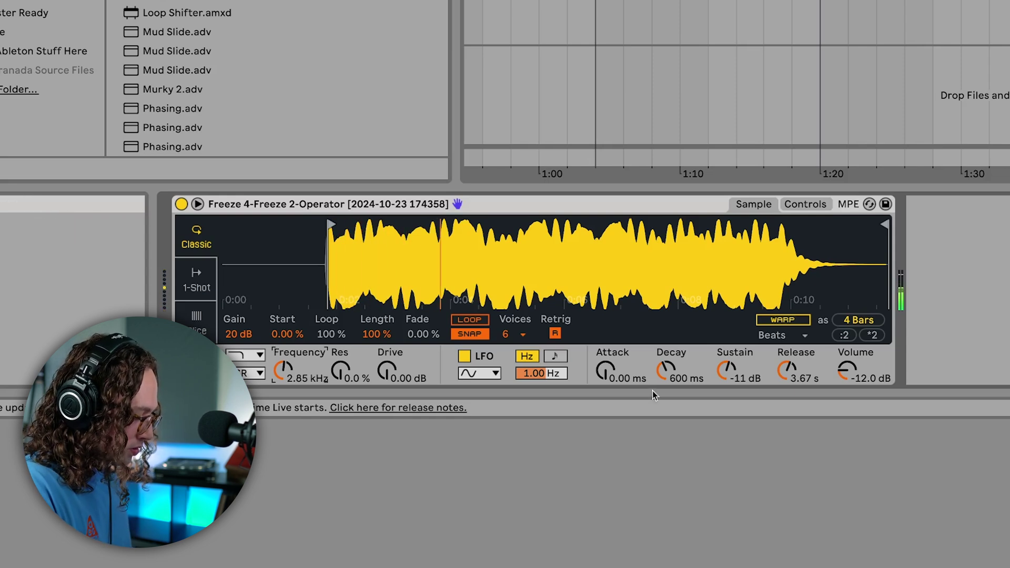
Load Chorus-Ensemble after the Simpler via a 'chorus' search and set its Dry/Wet to 56%
type("chorus")
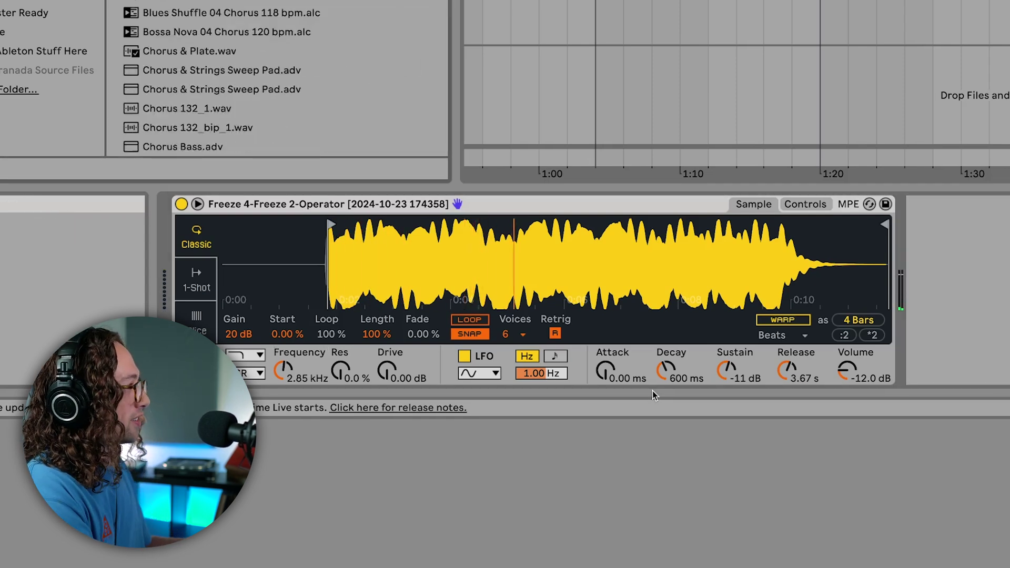
key("Return")
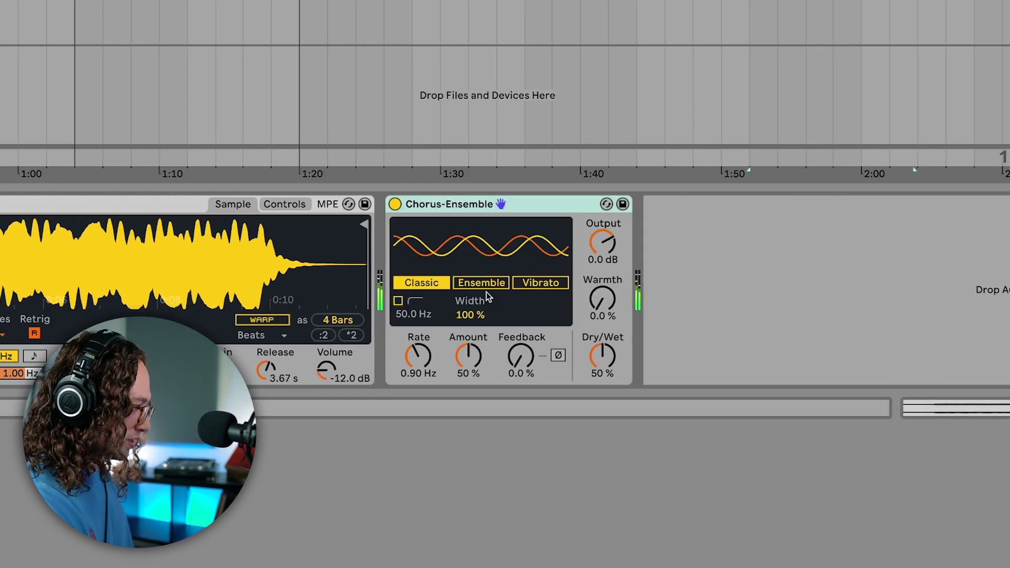
left_click_drag(602, 363, 603, 359)
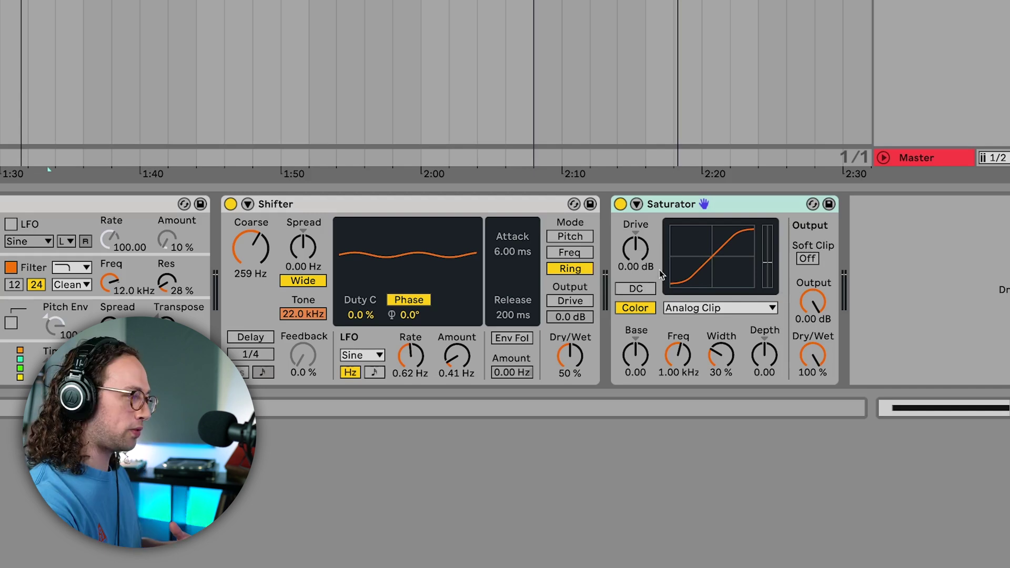
Drive the Saturator to about 27 dB, record the bass to a new audio track, and load it into Simpler
left_click_drag(638, 254, 638, 210)
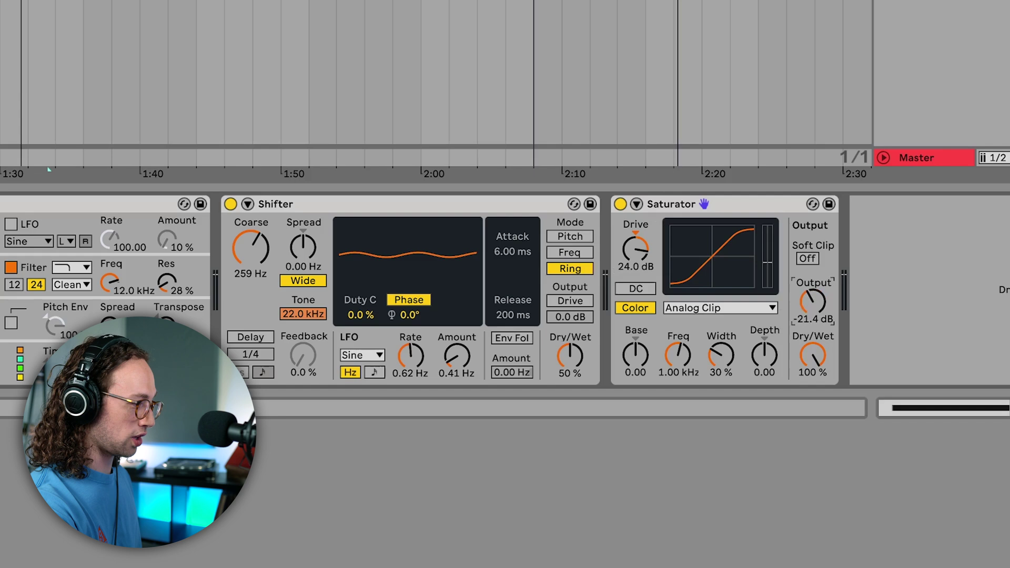
left_click_drag(808, 308, 797, 309)
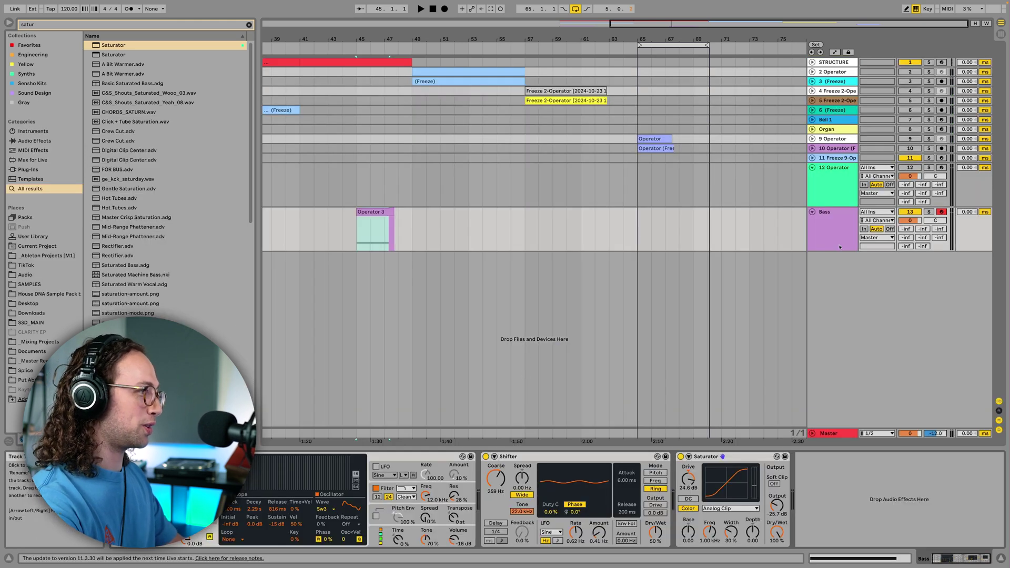
right_click(837, 243)
left_click(862, 310)
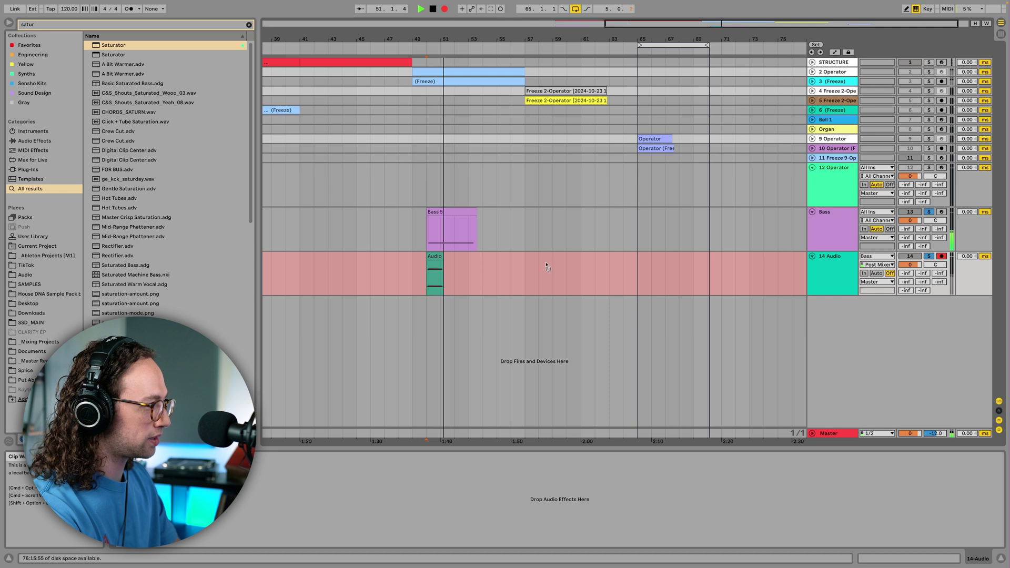
key("space")
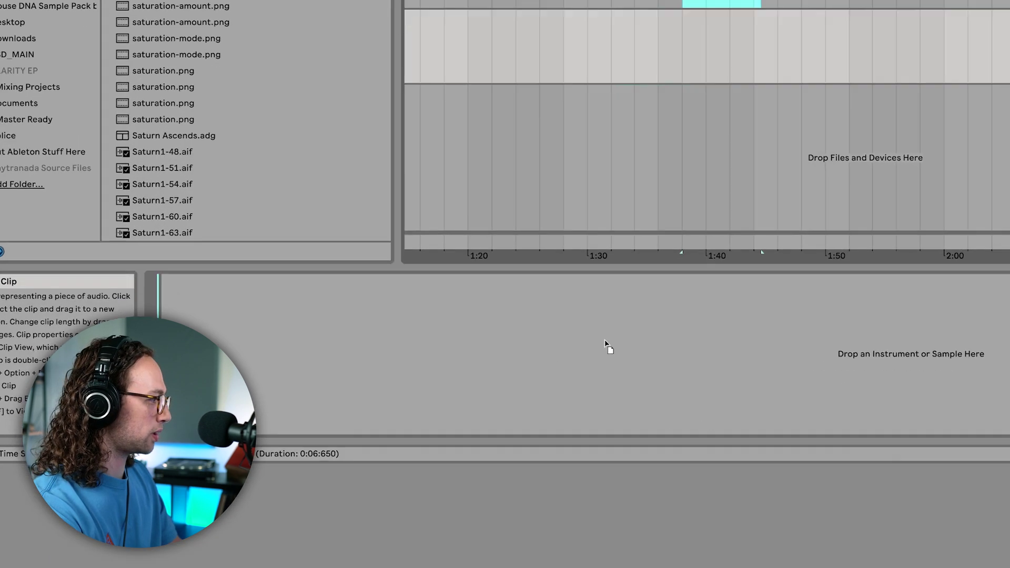
left_click_drag(605, 346, 605, 347)
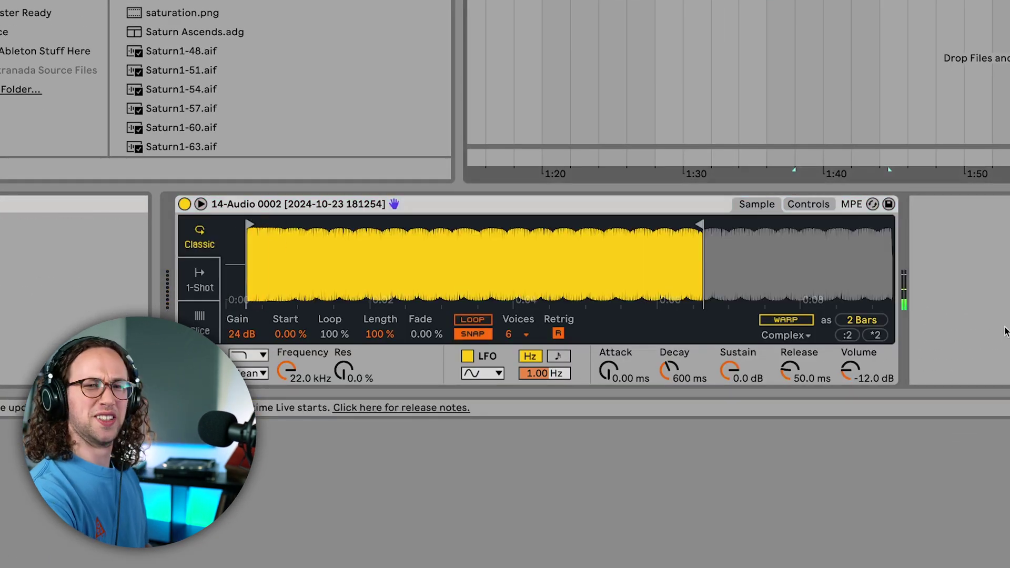
Lower the Simpler's Sustain to -7.8 dB and switch the filter circuit to OSR
left_click_drag(729, 371, 729, 389)
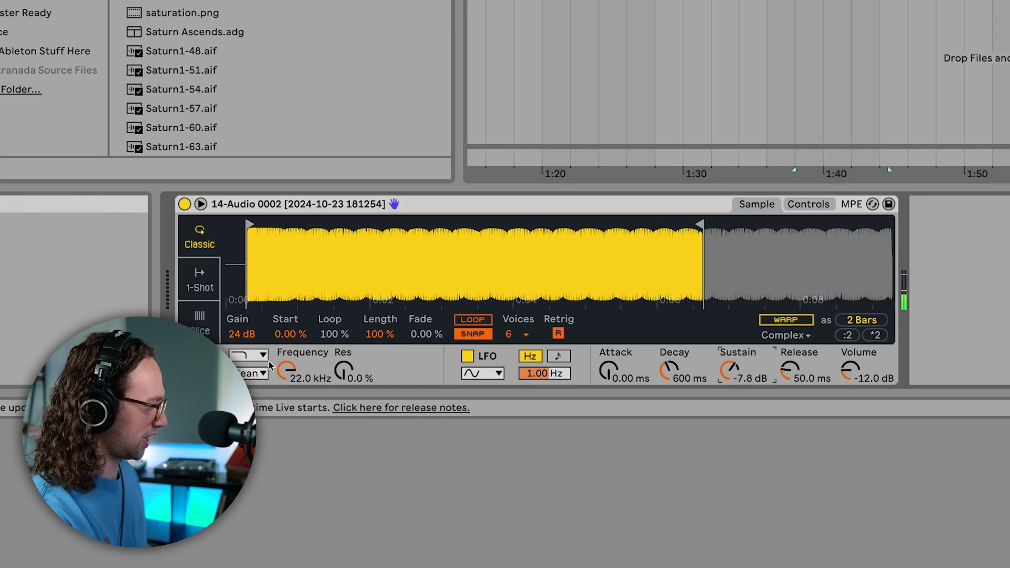
left_click(257, 373)
left_click(262, 313)
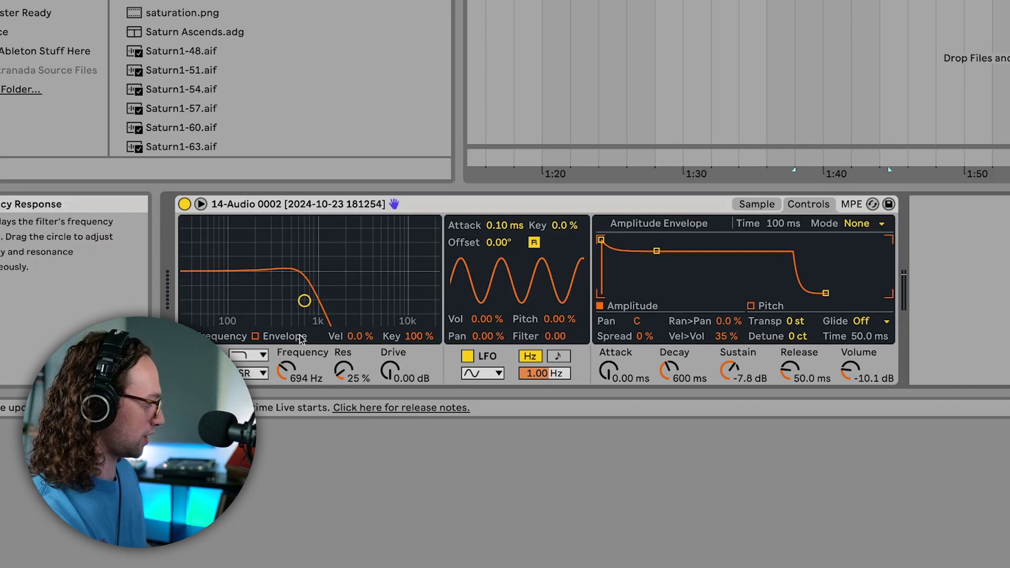
Set filter envelope amount 72 with 1.15 s decay and lower the cutoff to about 55 Hz
left_click(266, 336)
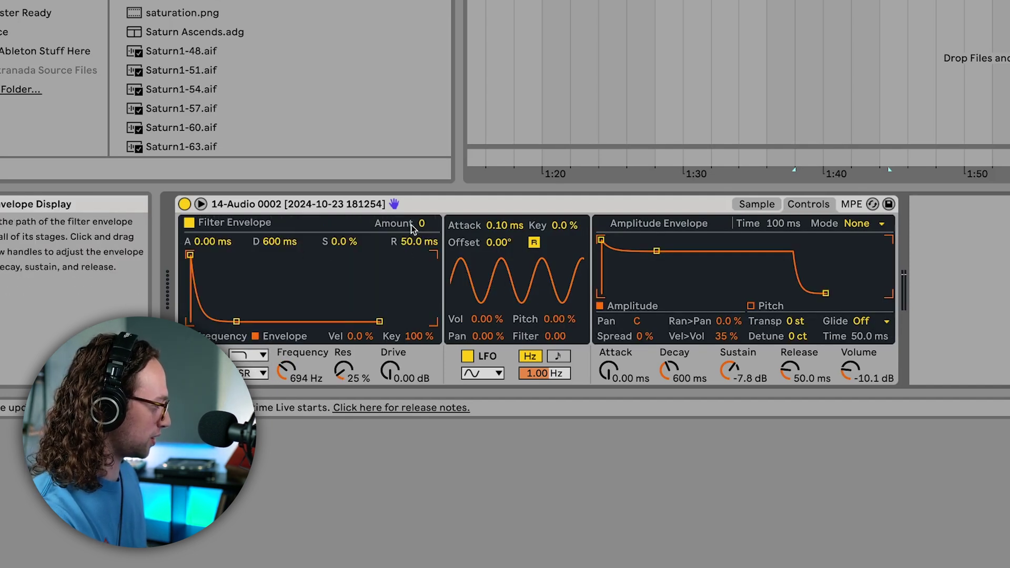
left_click_drag(420, 223, 421, 215)
left_click_drag(290, 373, 293, 380)
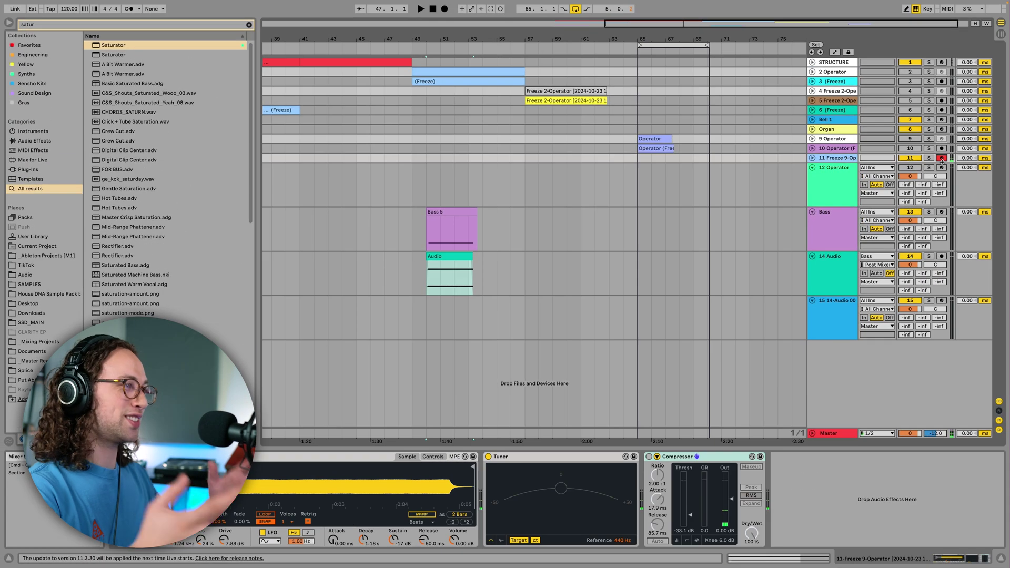
Select the Bass track and set its Shifter Dry/Wet to 100%
left_click(836, 231)
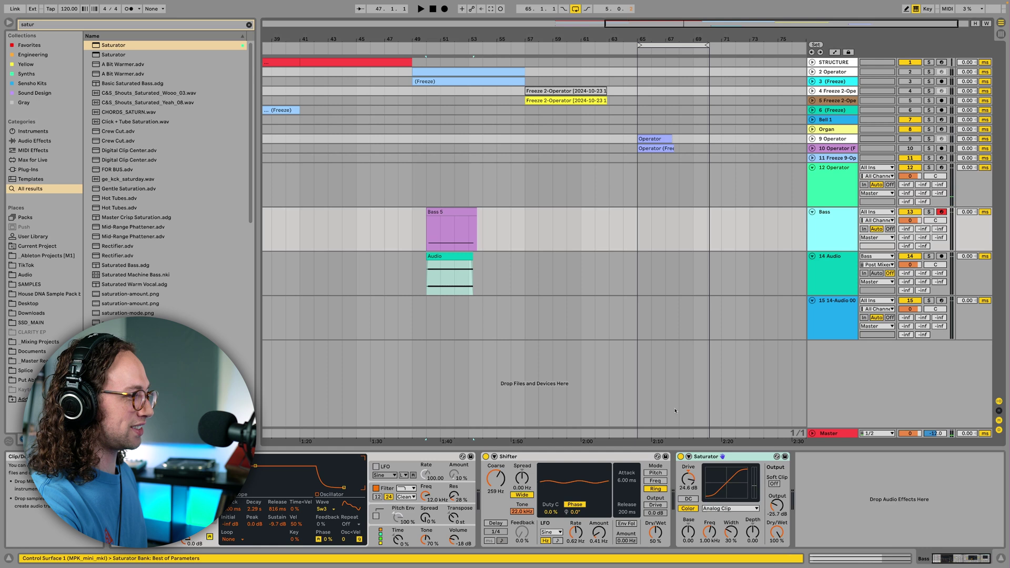
left_click(655, 488)
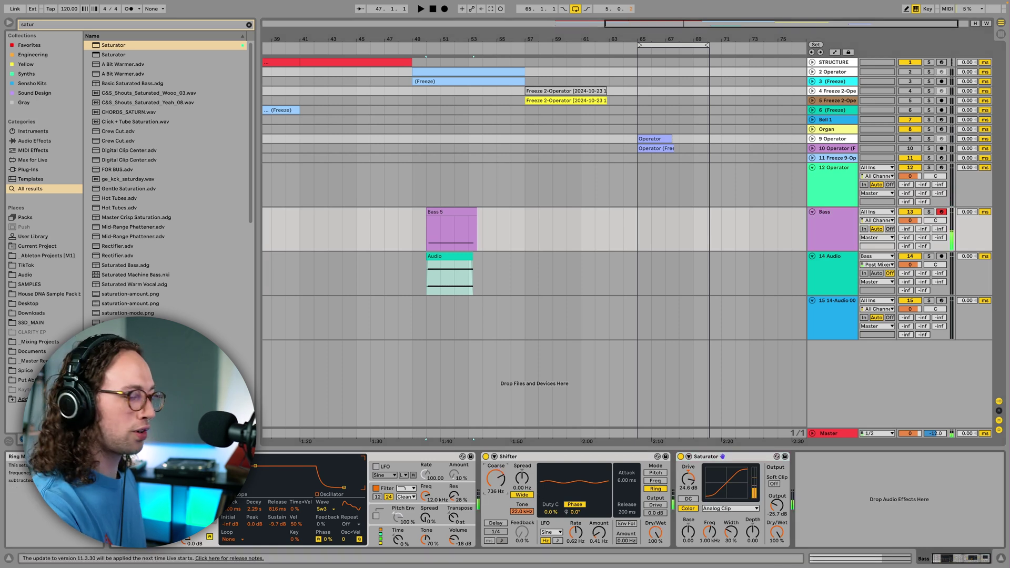